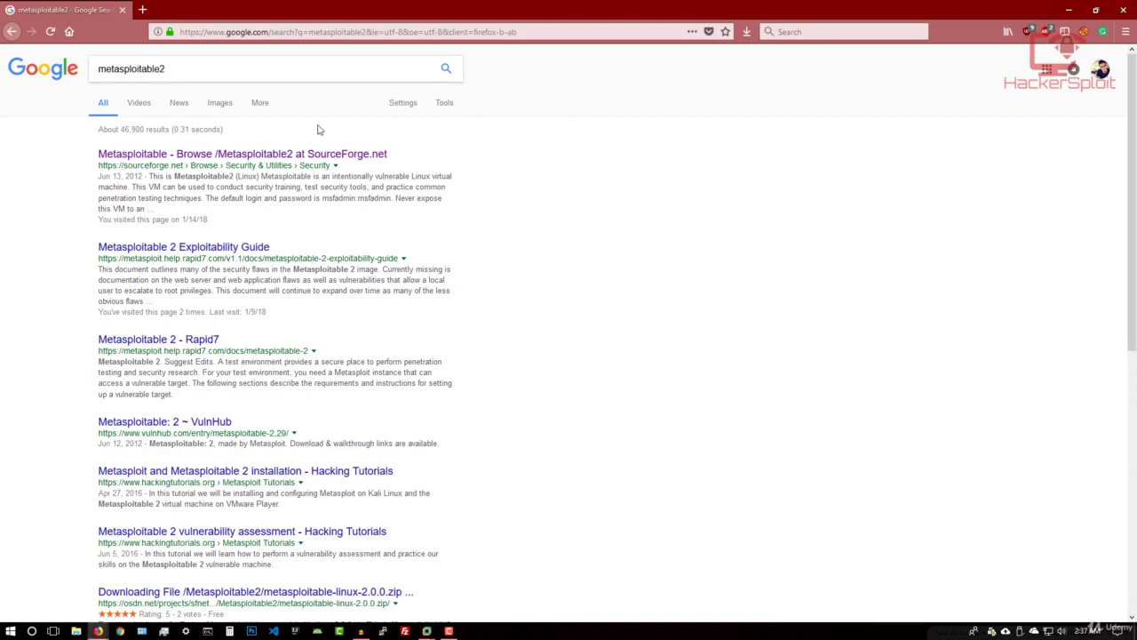
Step: Open the SourceForge Metasploitable2 result from the search results and review its download files and description
{"action": "key", "text": "ctrl+plus"}
{"action": "key", "text": "ctrl+plus"}
{"action": "key", "text": "ctrl+plus"}
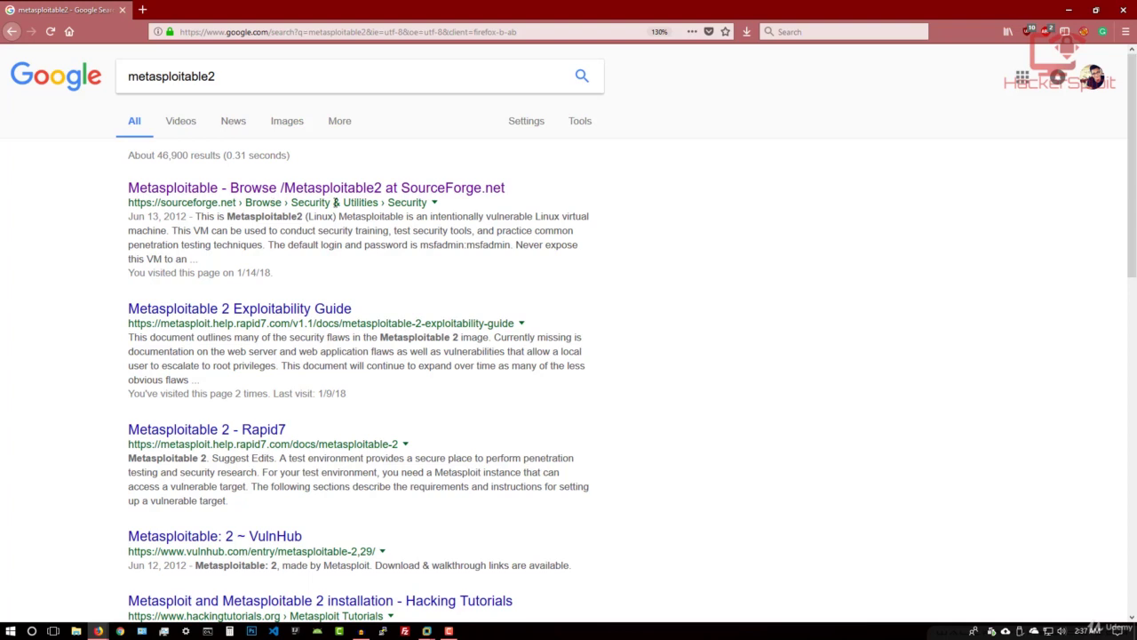
{"action": "left_click", "coordinate": [460, 195]}
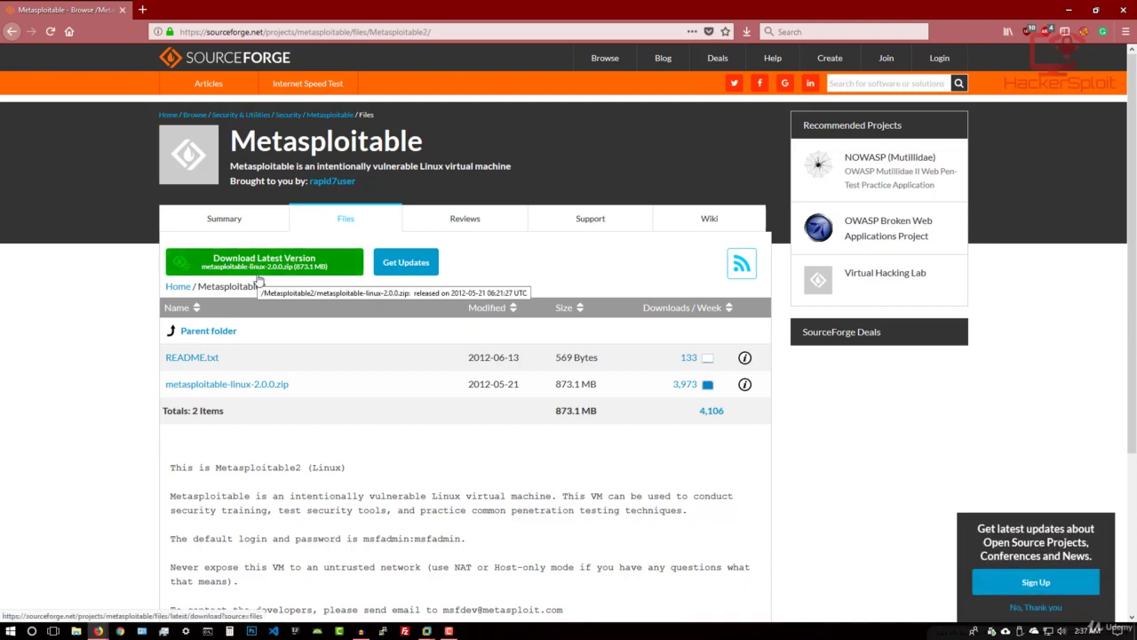
{"action": "scroll", "coordinate": [258, 281], "scroll_direction": "down", "scroll_amount": 3}
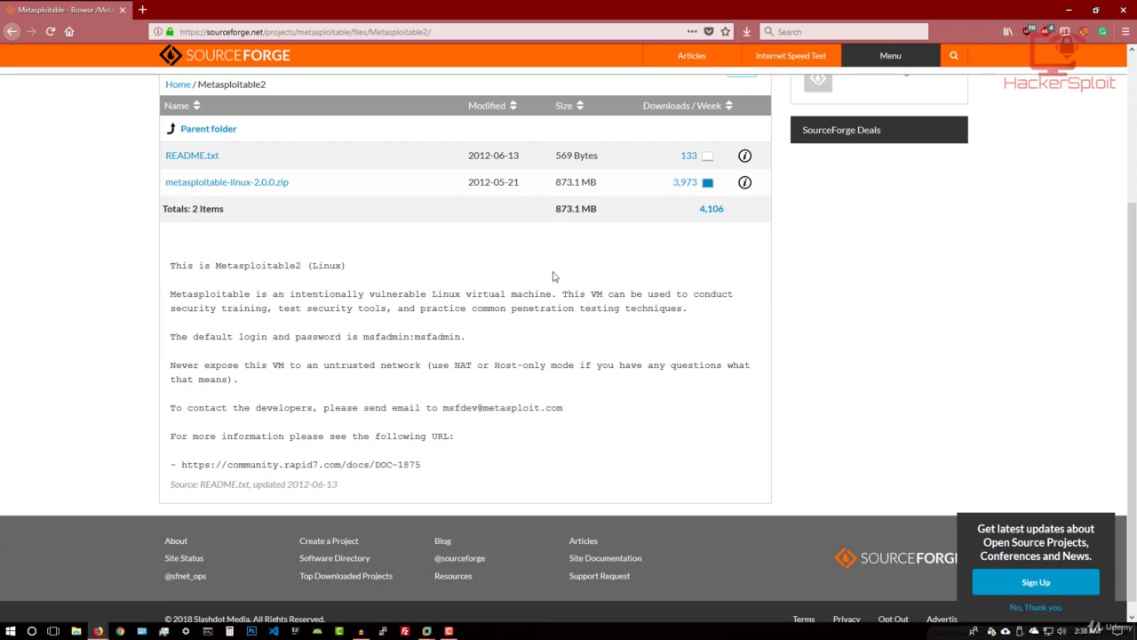
{"action": "scroll", "coordinate": [533, 291], "scroll_direction": "up", "scroll_amount": 3}
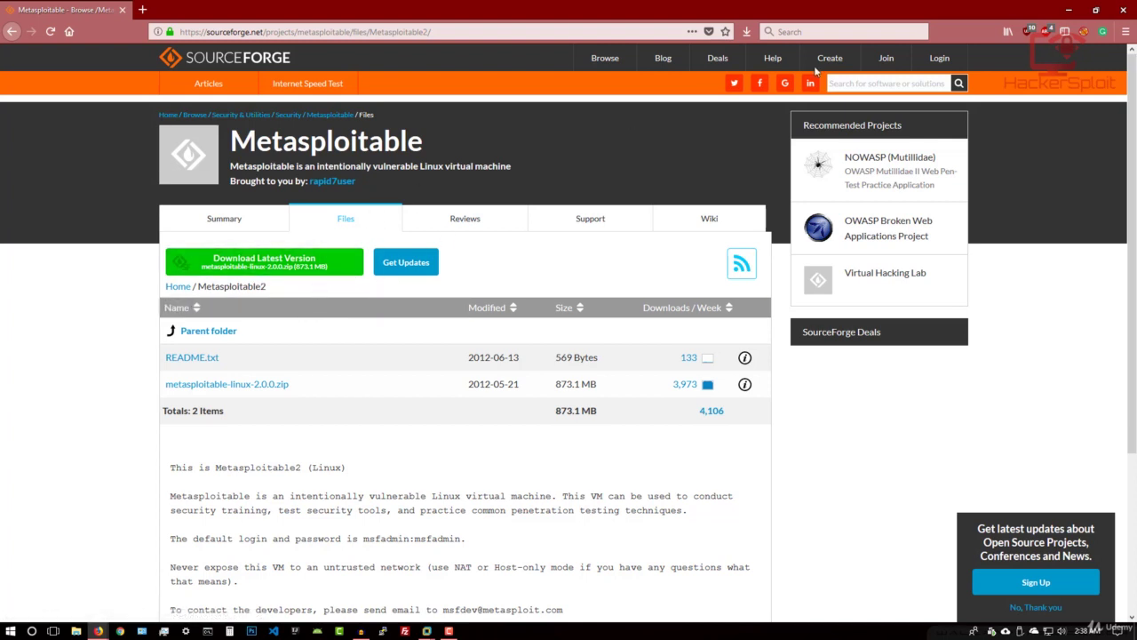
Step: On the desktop, move the metasploitable-linux-2.0.0 archive away from the other icons and check its file properties
{"action": "left_click", "coordinate": [1072, 11]}
{"action": "left_click_drag", "start_coordinate": [22, 114], "coordinate": [382, 124]}
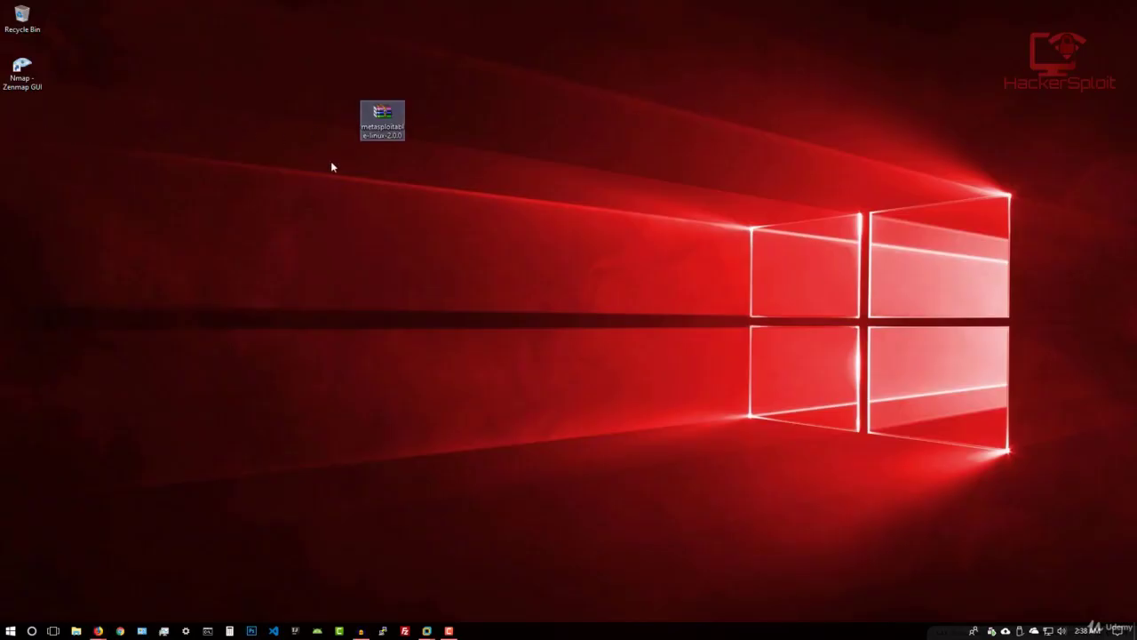
{"action": "right_click", "coordinate": [384, 137]}
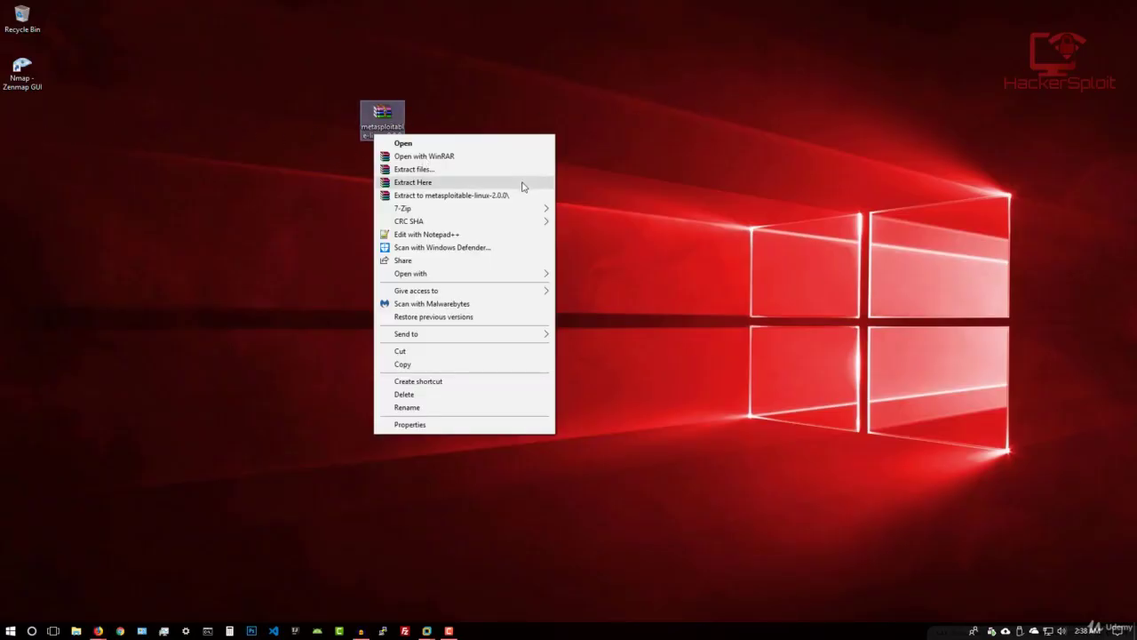
{"action": "left_click", "coordinate": [475, 423]}
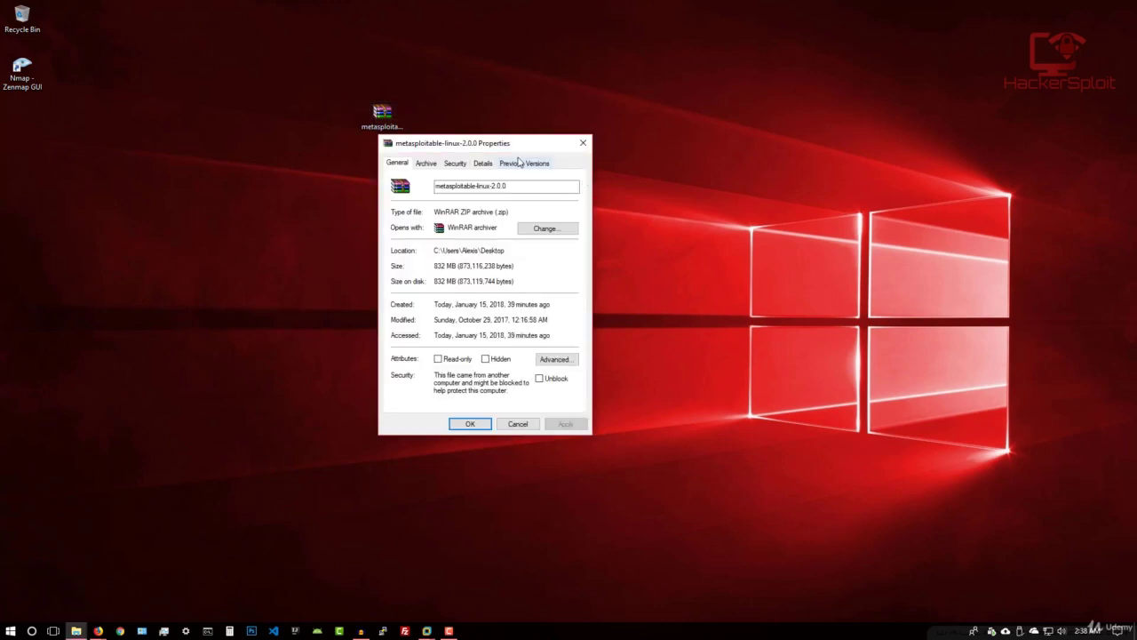
{"action": "left_click", "coordinate": [582, 142]}
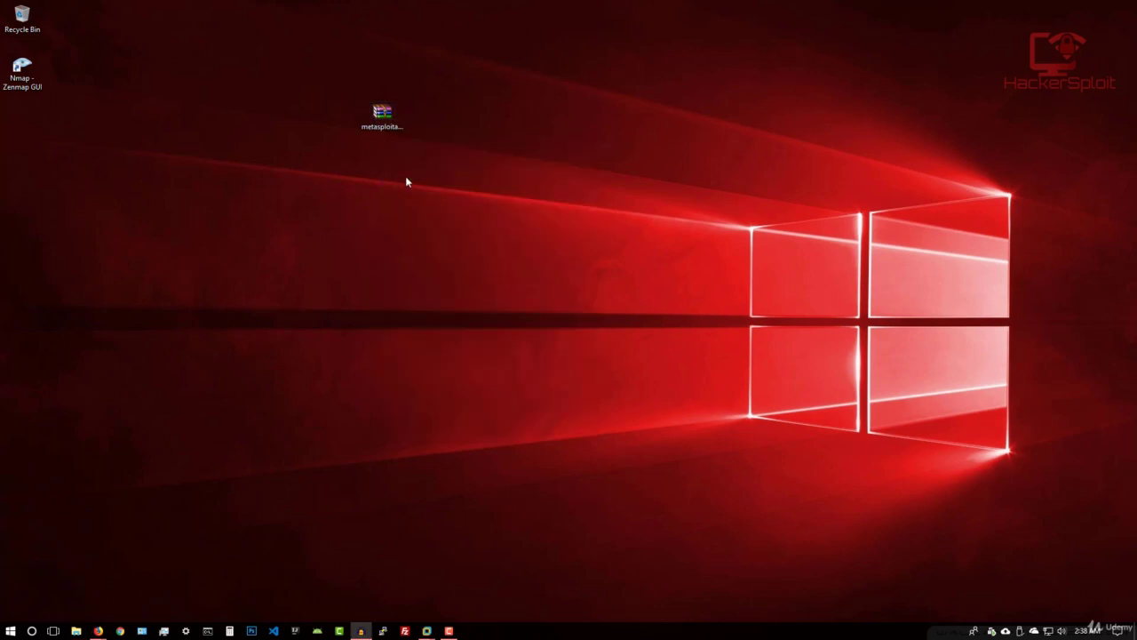
Step: Extract the archive into its own metasploitable-linux-2.0.0 folder and inspect the virtual machine files in the Metasploitable2-Linux subfolder
{"action": "right_click", "coordinate": [391, 128]}
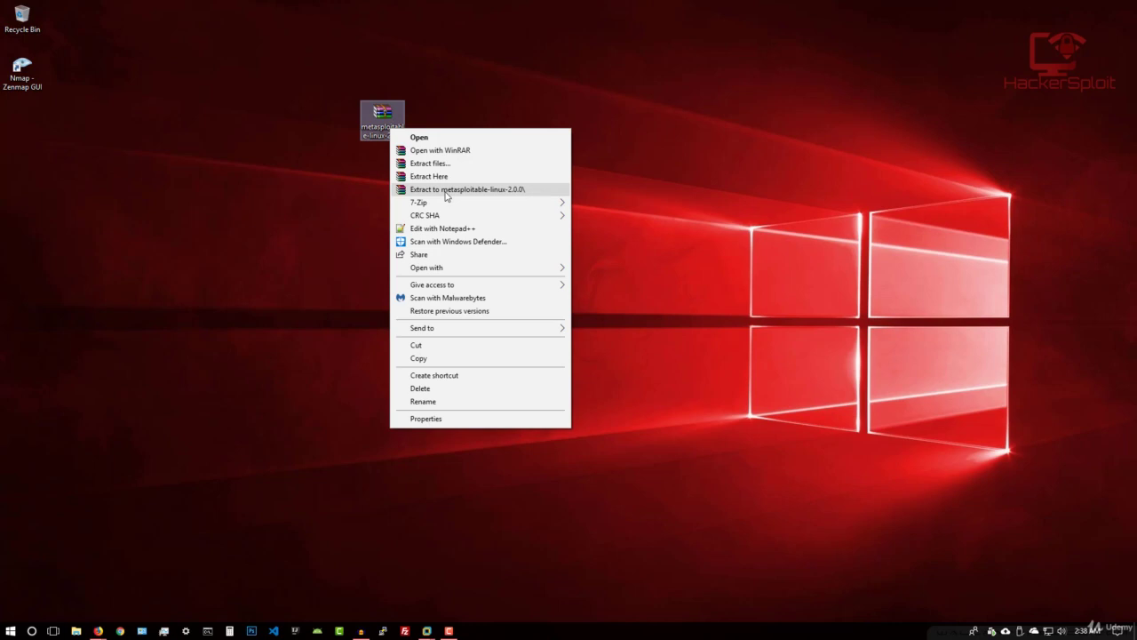
{"action": "left_click", "coordinate": [447, 192]}
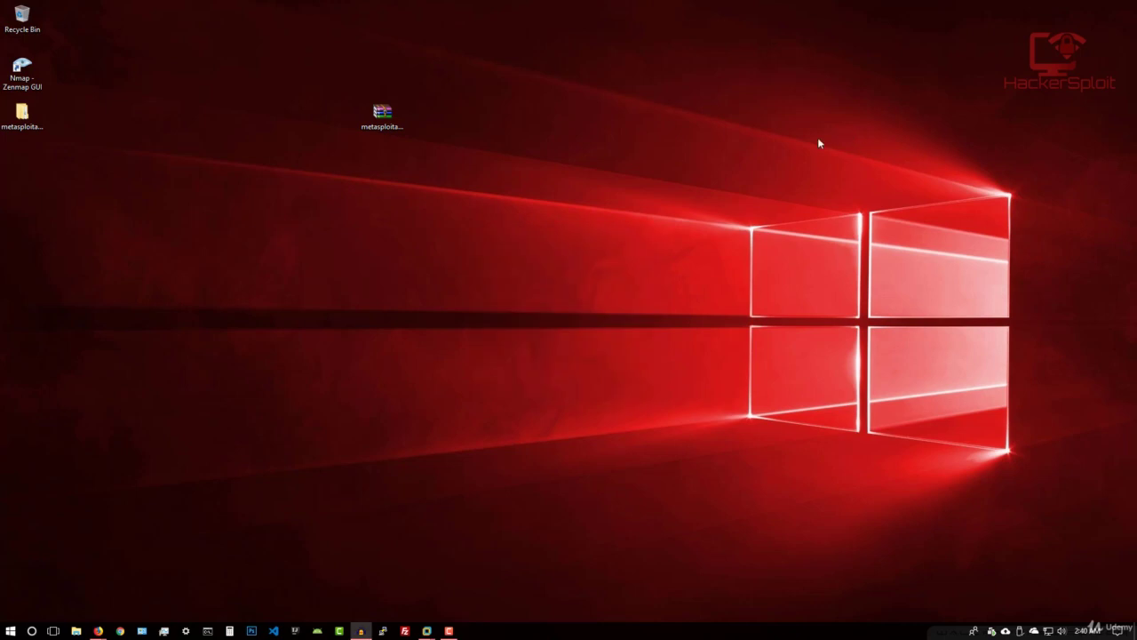
{"action": "double_click", "coordinate": [35, 125]}
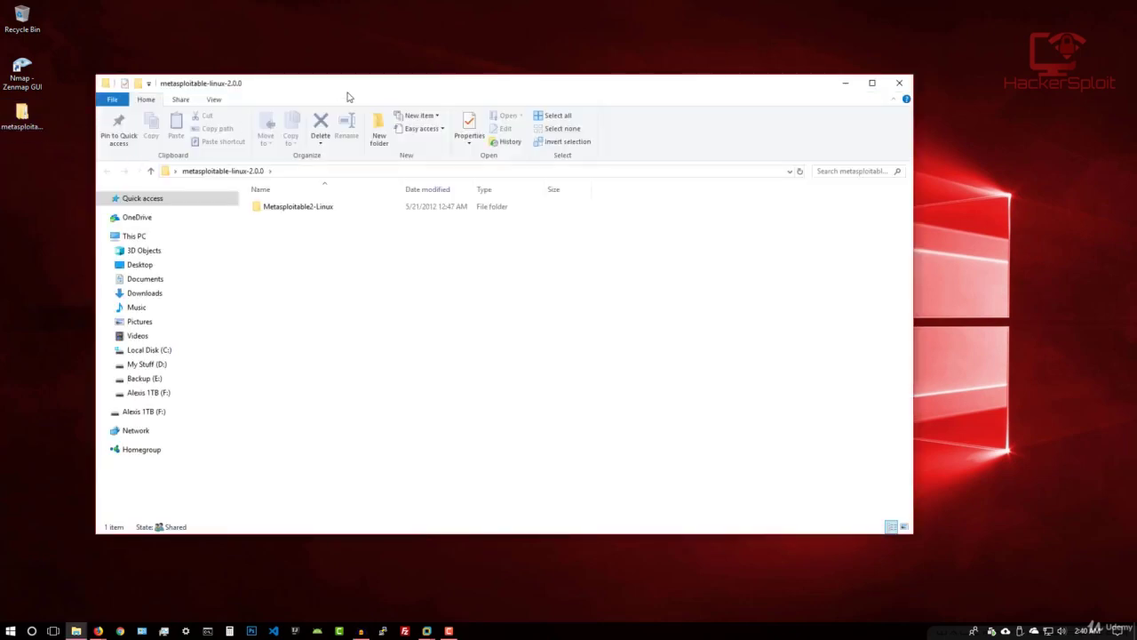
{"action": "left_click_drag", "start_coordinate": [350, 86], "coordinate": [354, 67]}
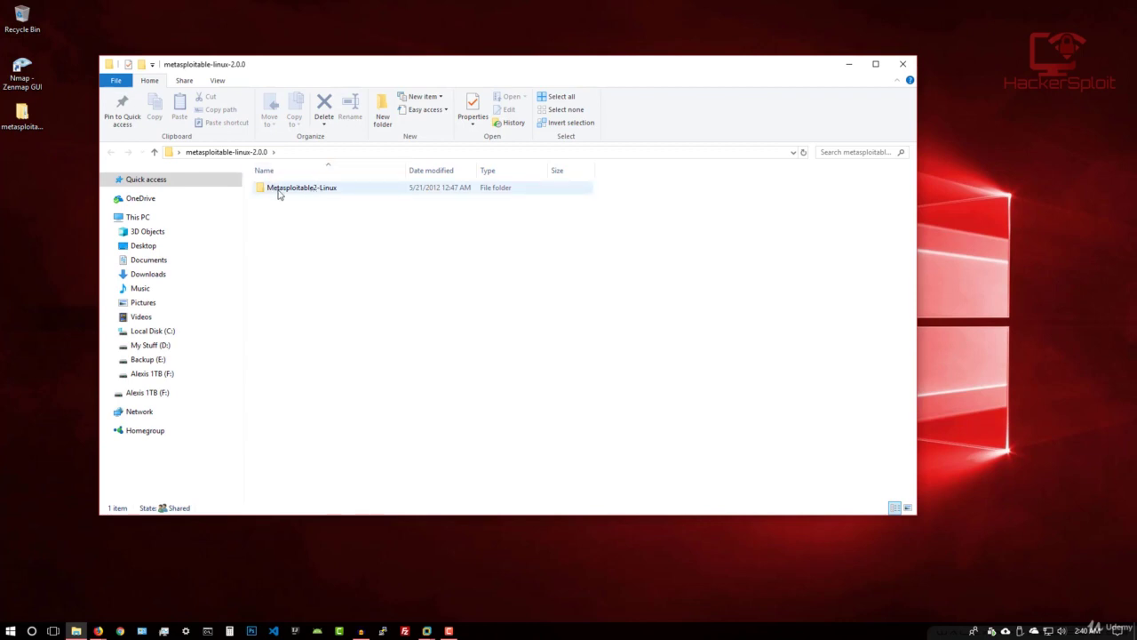
{"action": "double_click", "coordinate": [336, 193]}
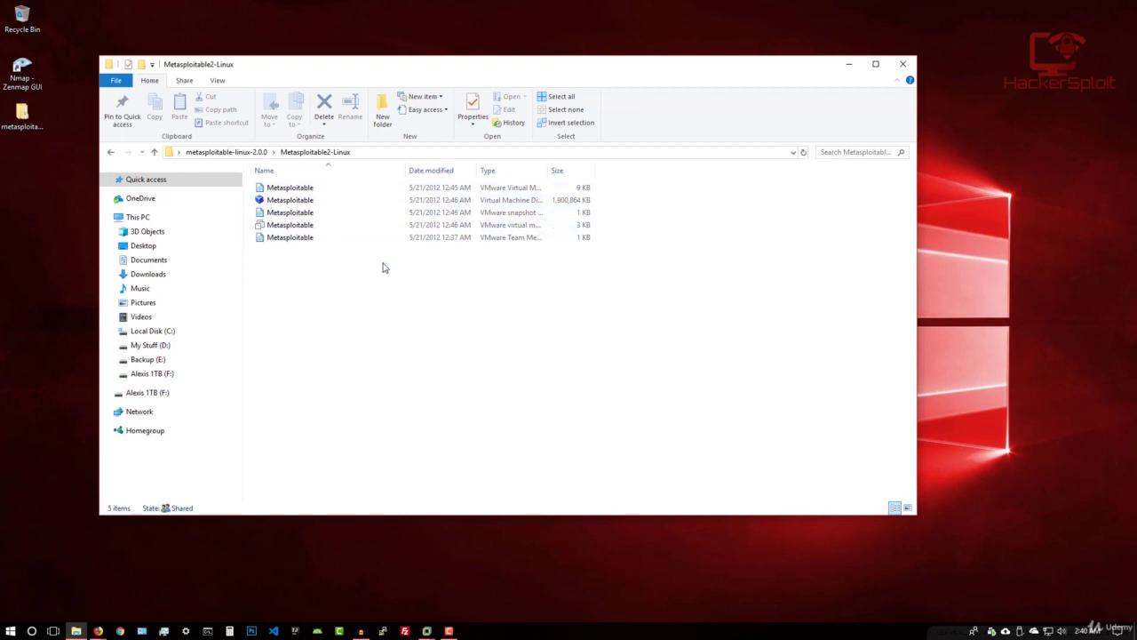
{"action": "left_click_drag", "start_coordinate": [390, 266], "coordinate": [359, 183]}
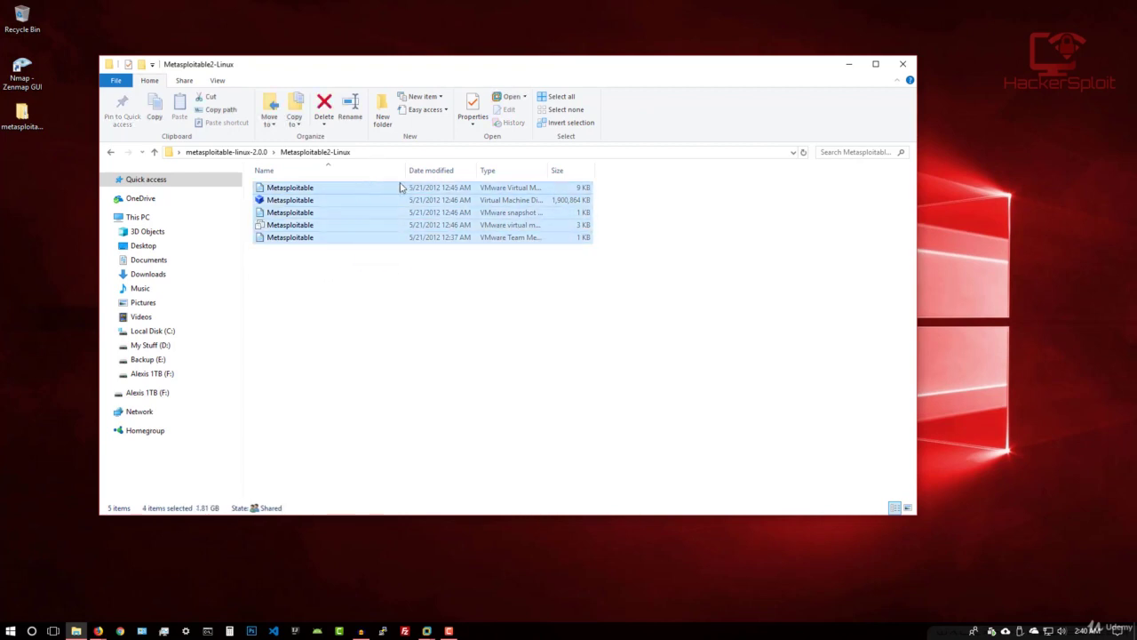
{"action": "left_click", "coordinate": [850, 71]}
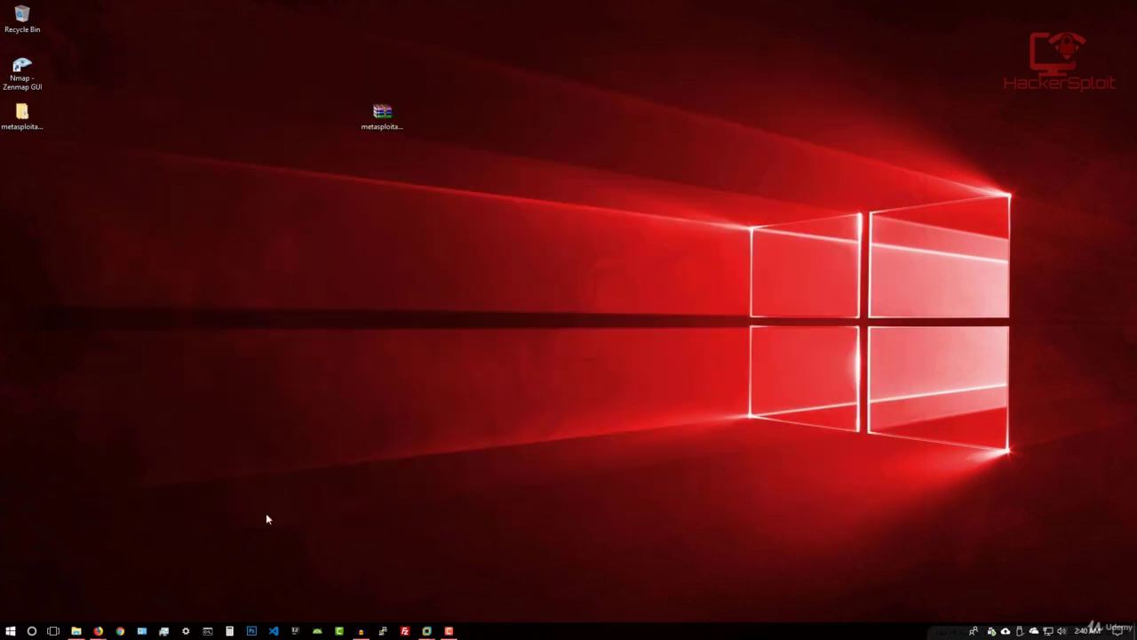
Step: Launch VMware Workstation 14 Player and maximize its window
{"action": "key", "text": "super"}
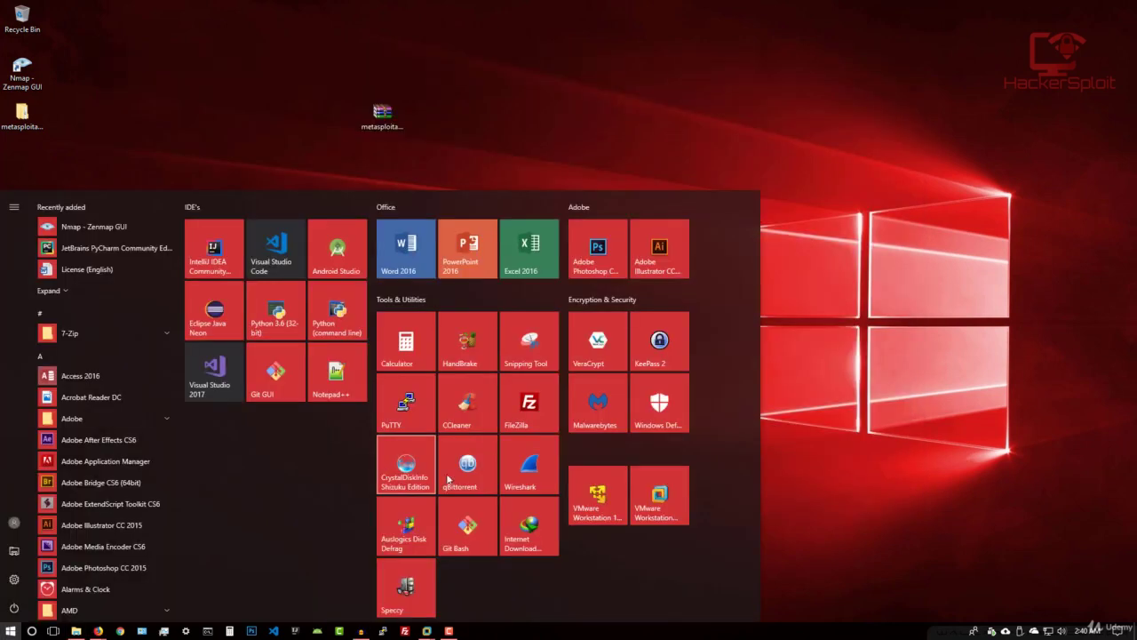
{"action": "left_click", "coordinate": [603, 503]}
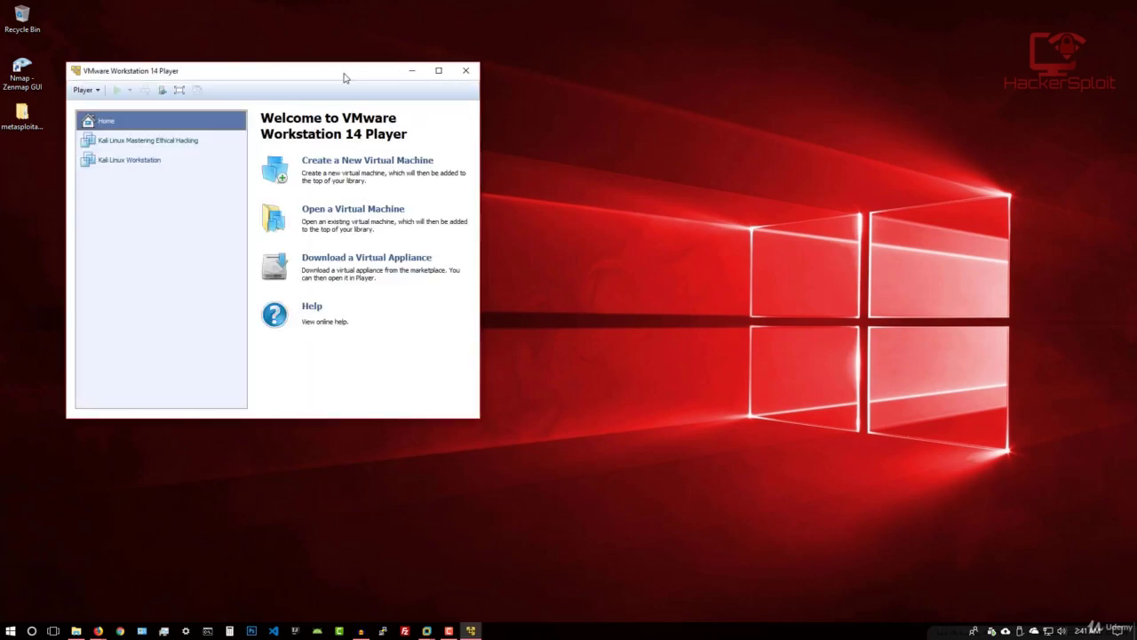
{"action": "left_click_drag", "start_coordinate": [381, 77], "coordinate": [632, 76]}
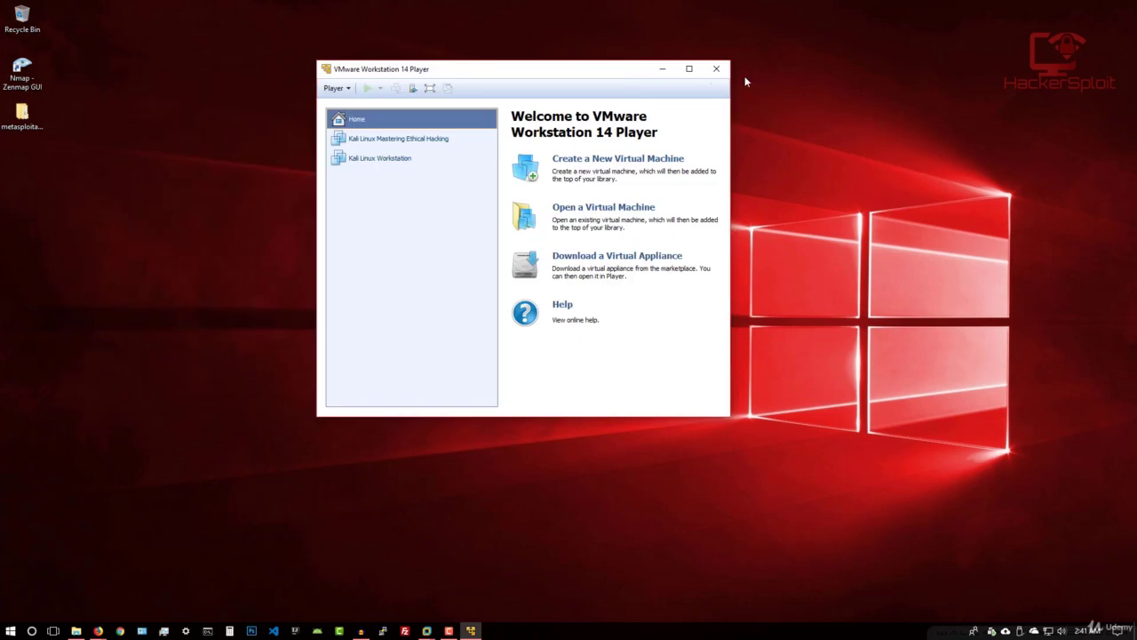
{"action": "left_click", "coordinate": [688, 68]}
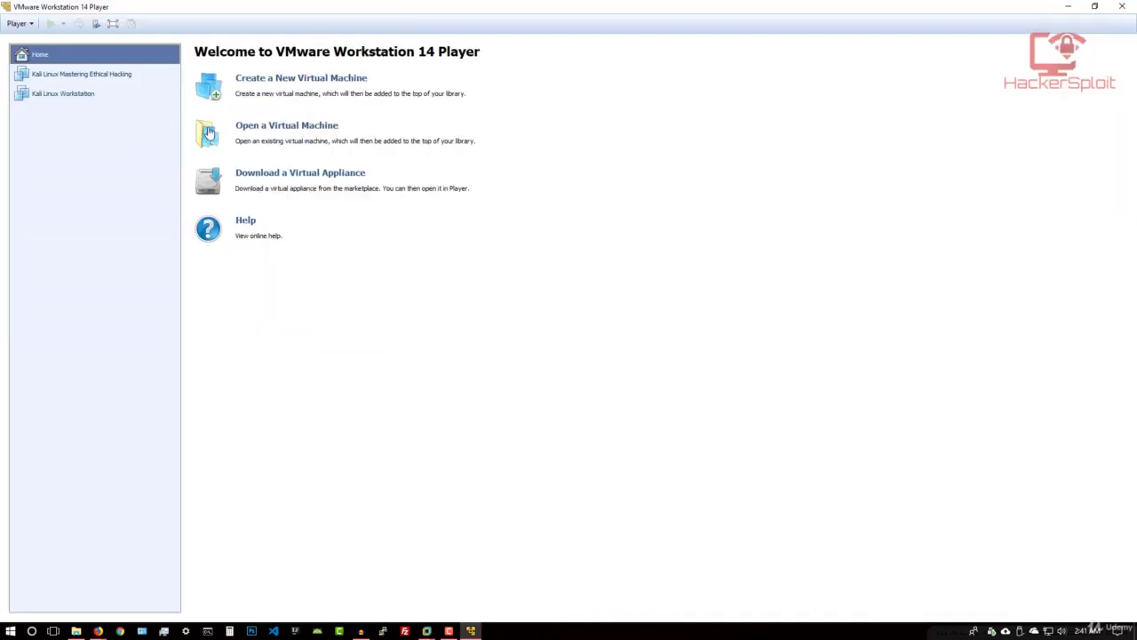
Step: Open the existing Metasploitable virtual machine configuration from the desktop folder metasploitable-linux-2.0.0 > Metasploitable2-Linux
{"action": "left_click", "coordinate": [294, 130]}
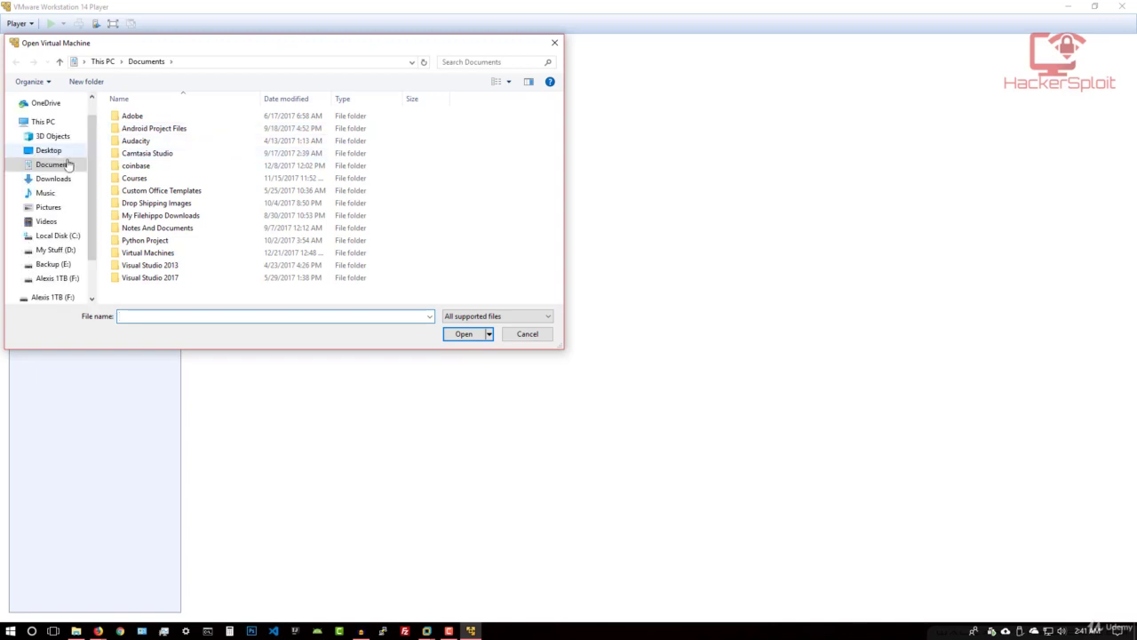
{"action": "left_click", "coordinate": [49, 150]}
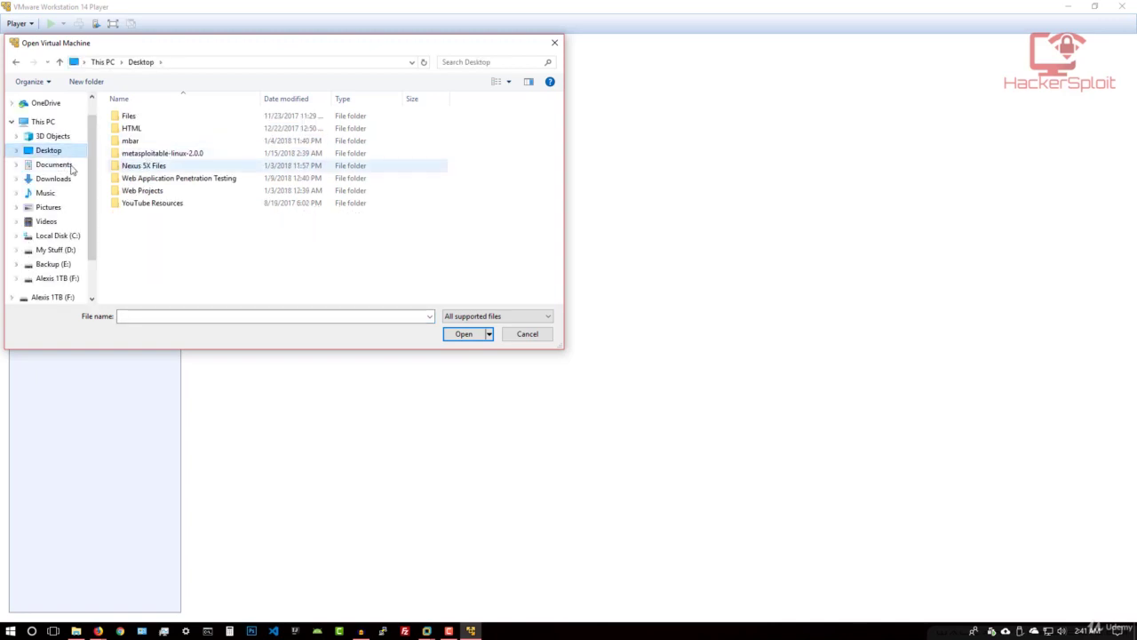
{"action": "double_click", "coordinate": [162, 155]}
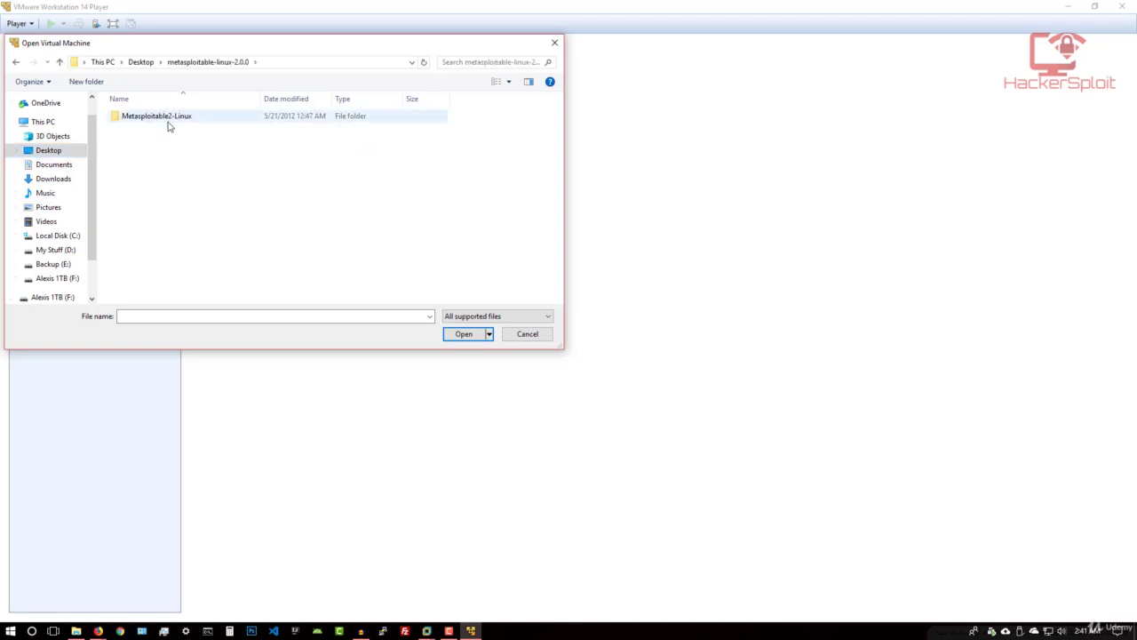
{"action": "double_click", "coordinate": [167, 123]}
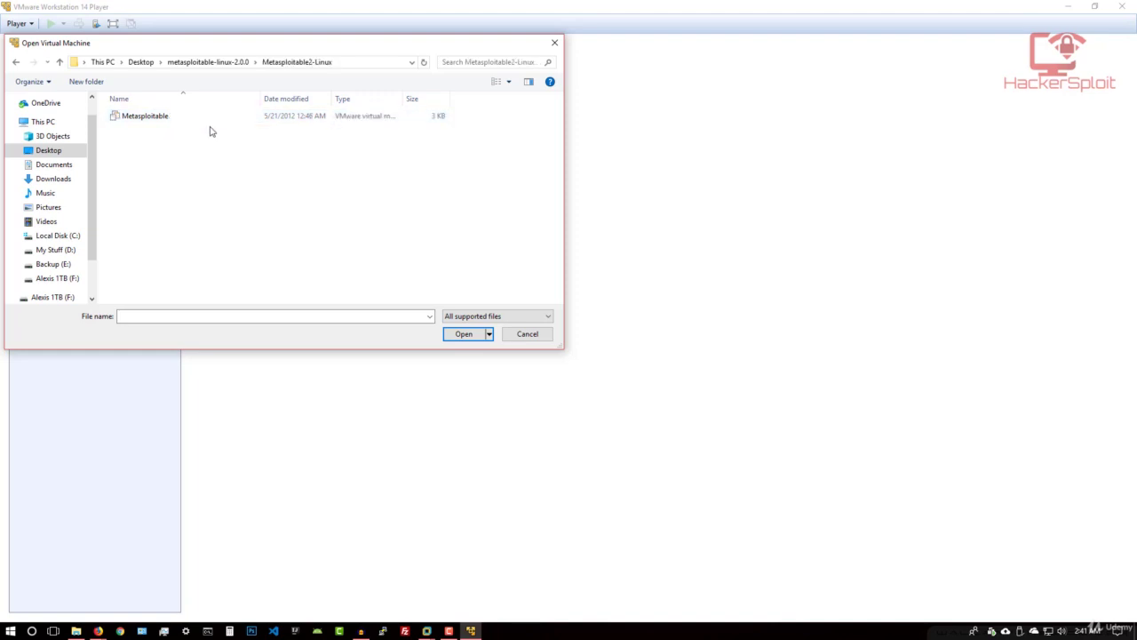
{"action": "left_click_drag", "start_coordinate": [404, 98], "coordinate": [469, 98]}
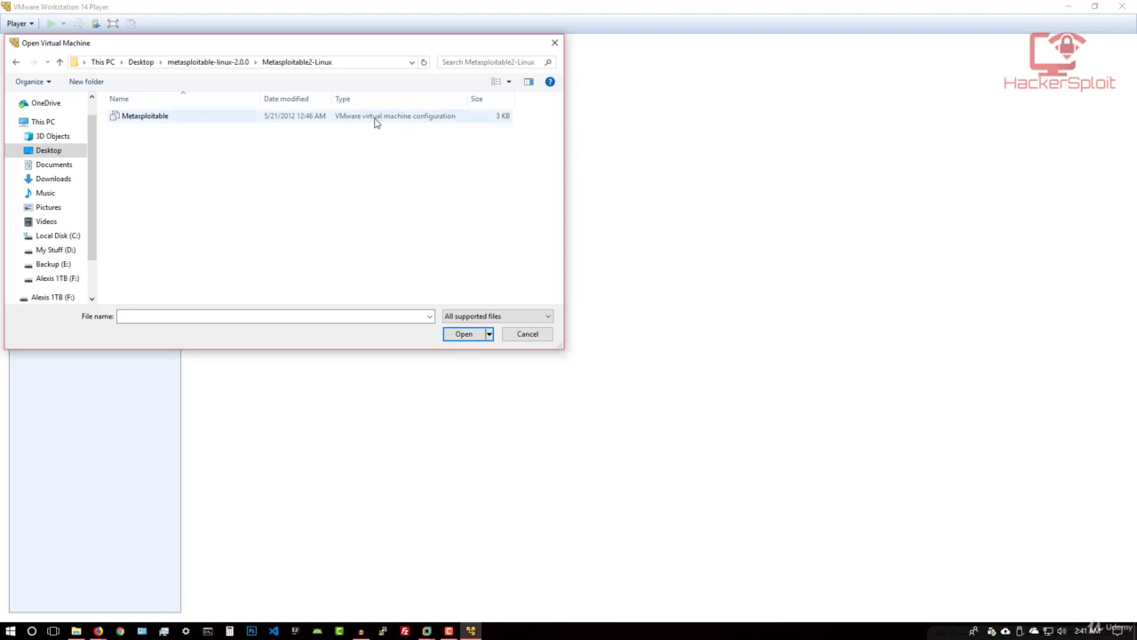
{"action": "left_click", "coordinate": [322, 122]}
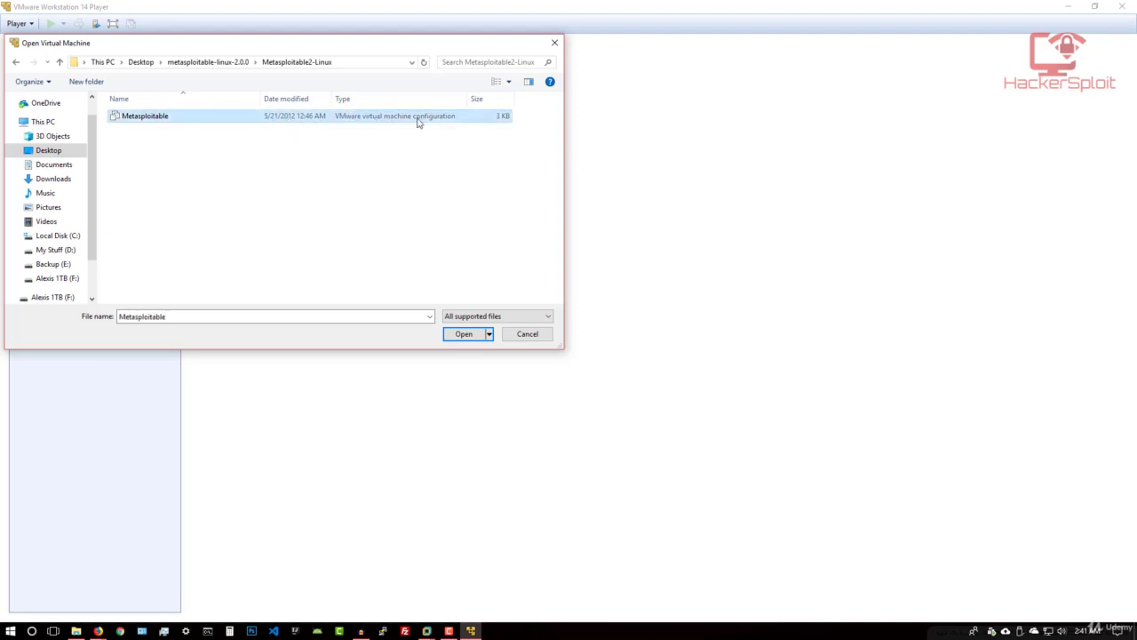
{"action": "left_click", "coordinate": [463, 333]}
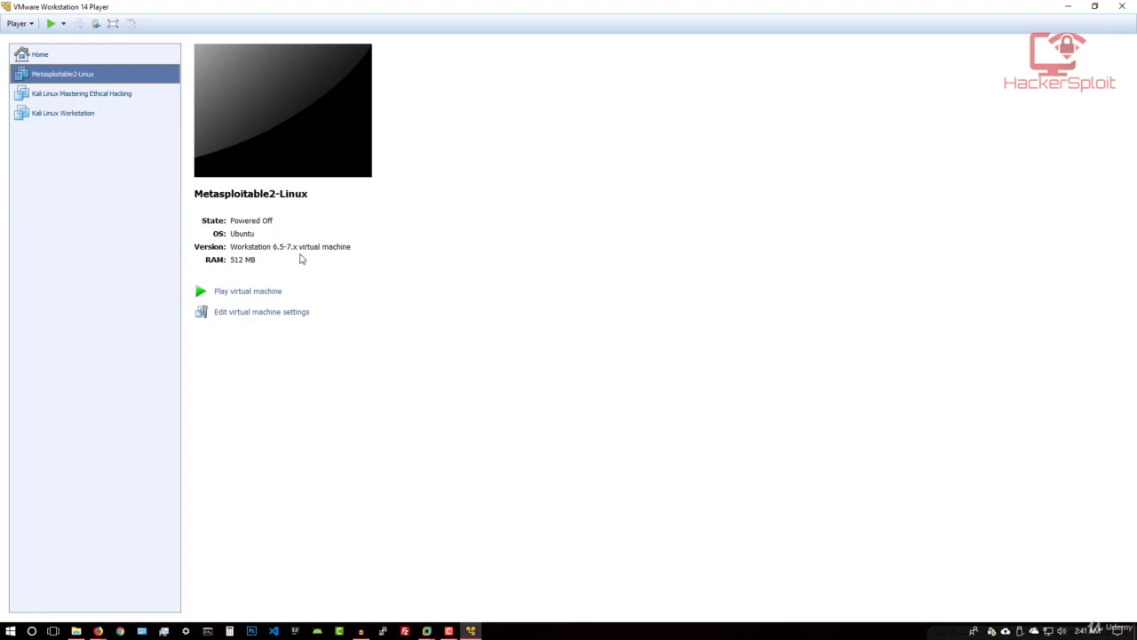
Step: Review the memory and processor core settings of the Metasploitable2-Linux virtual machine
{"action": "left_click", "coordinate": [274, 314]}
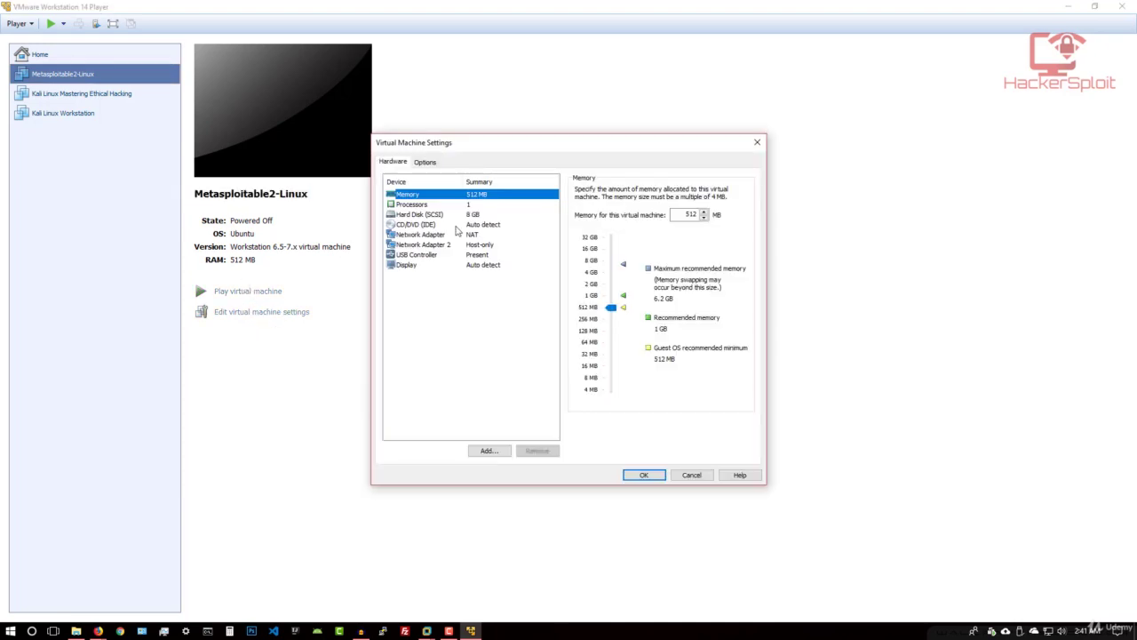
{"action": "left_click", "coordinate": [418, 204]}
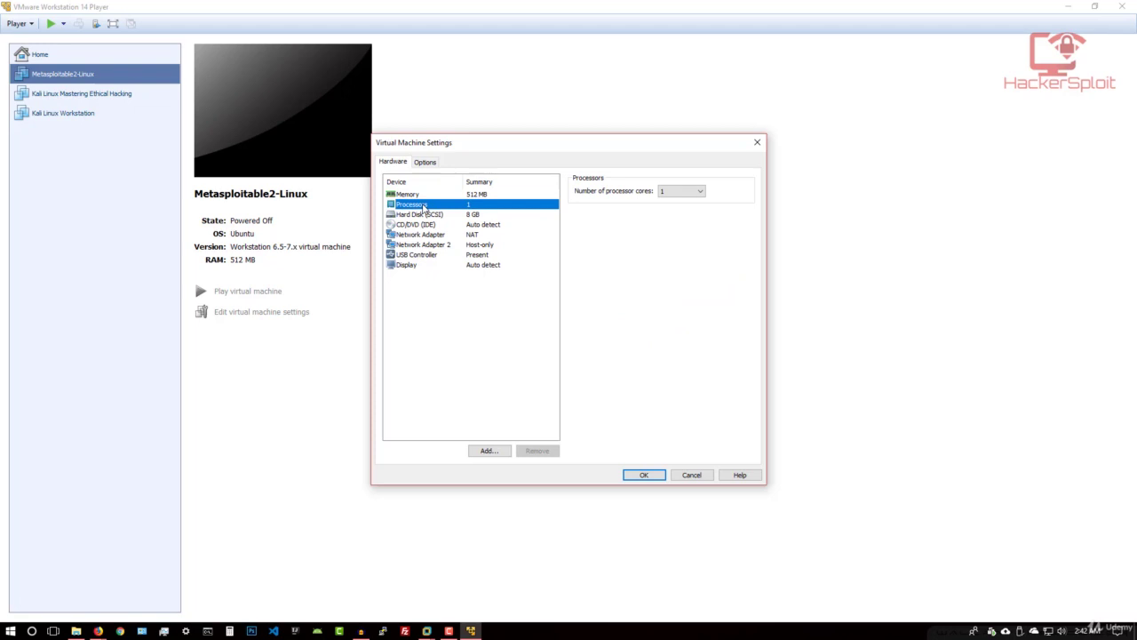
{"action": "left_click", "coordinate": [422, 197]}
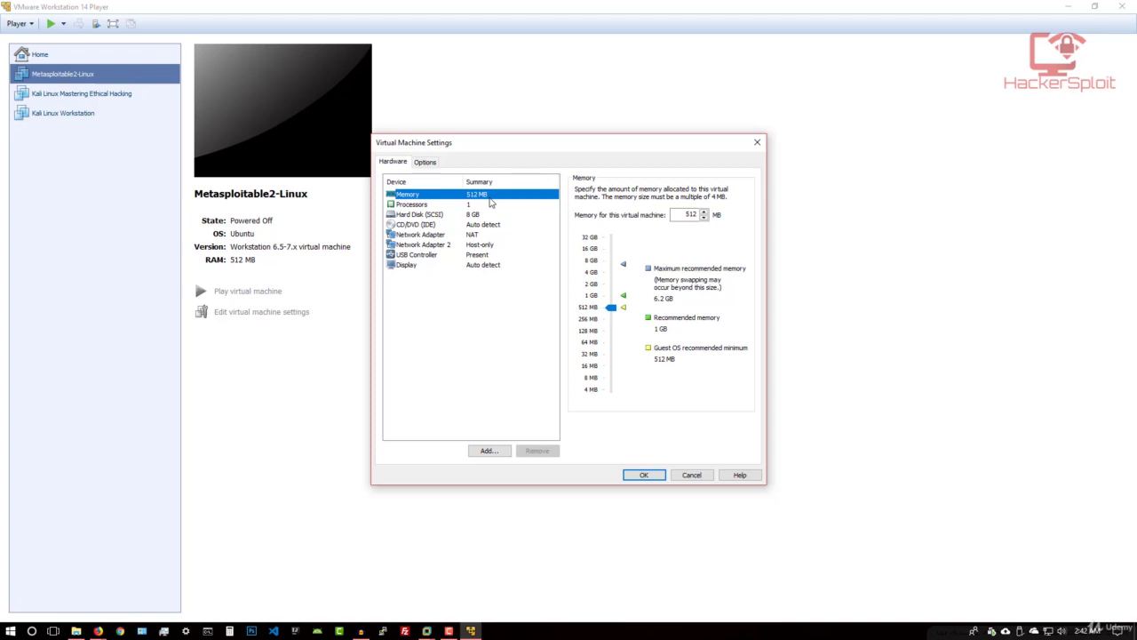
{"action": "left_click", "coordinate": [445, 207]}
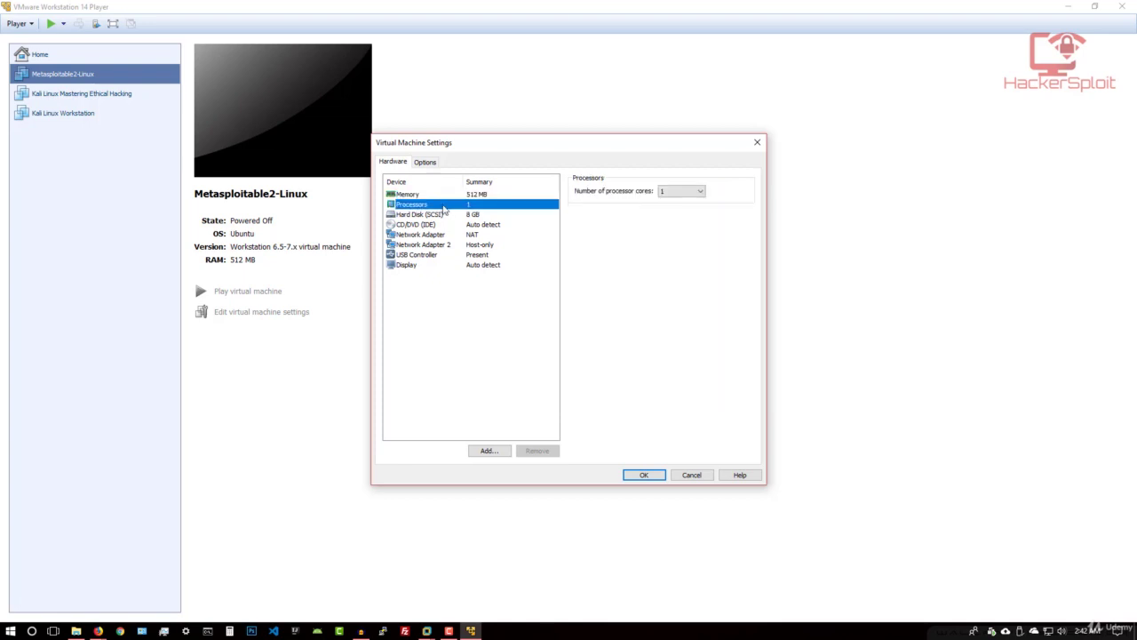
{"action": "left_click", "coordinate": [682, 192]}
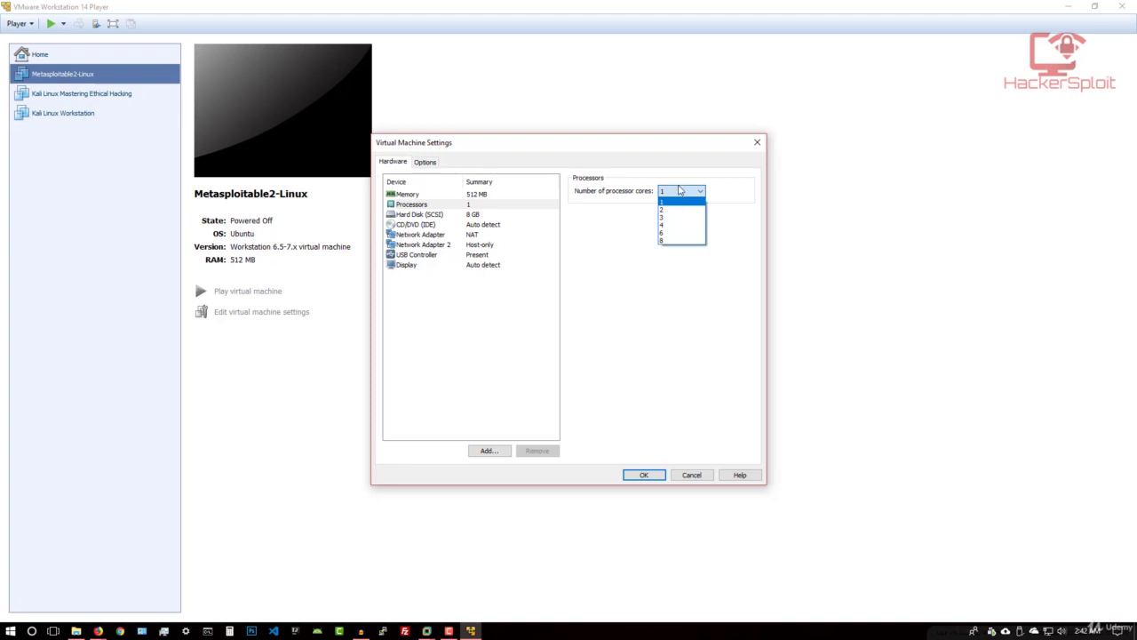
{"action": "left_click", "coordinate": [680, 185]}
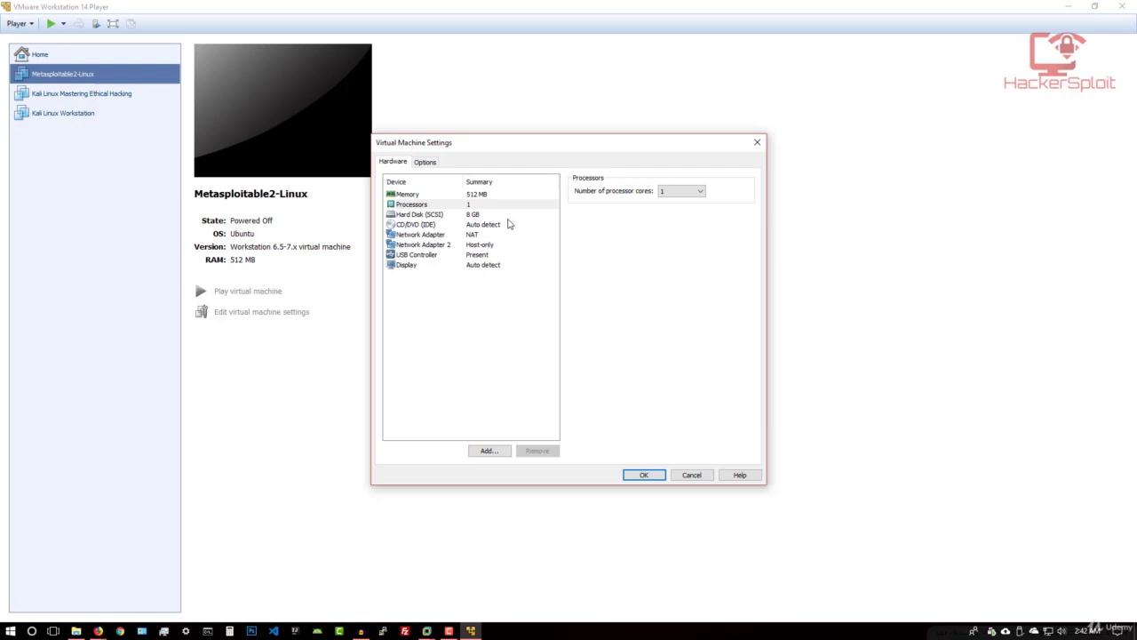
Step: Set the first network adapter to Bridged with the physical network connection state replicated, and save the virtual machine settings
{"action": "left_click", "coordinate": [442, 236]}
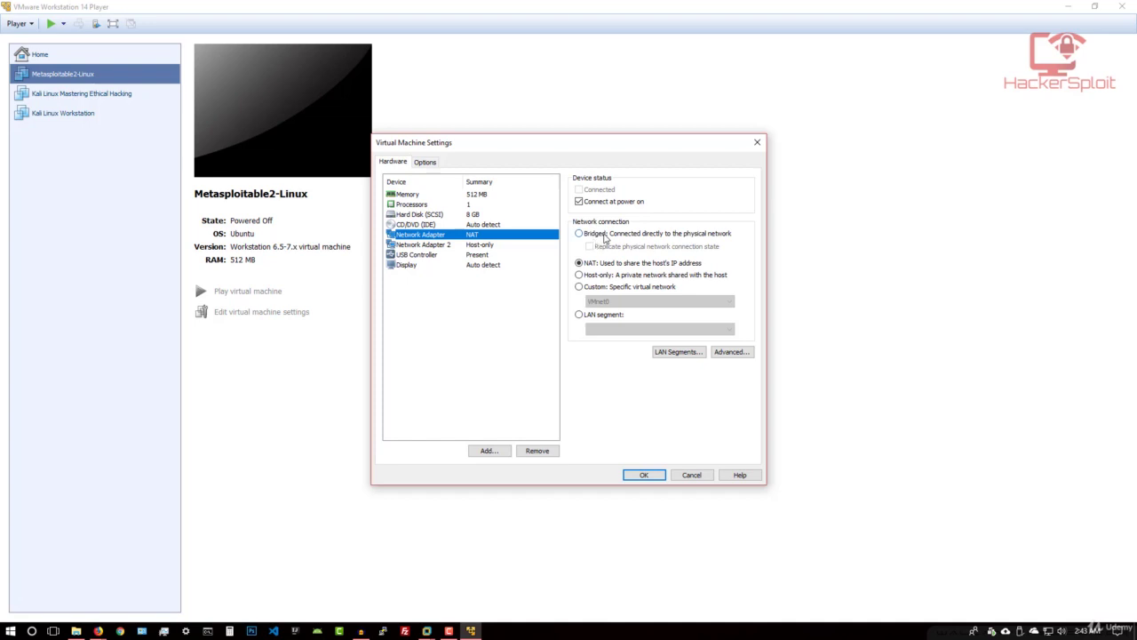
{"action": "left_click", "coordinate": [604, 234]}
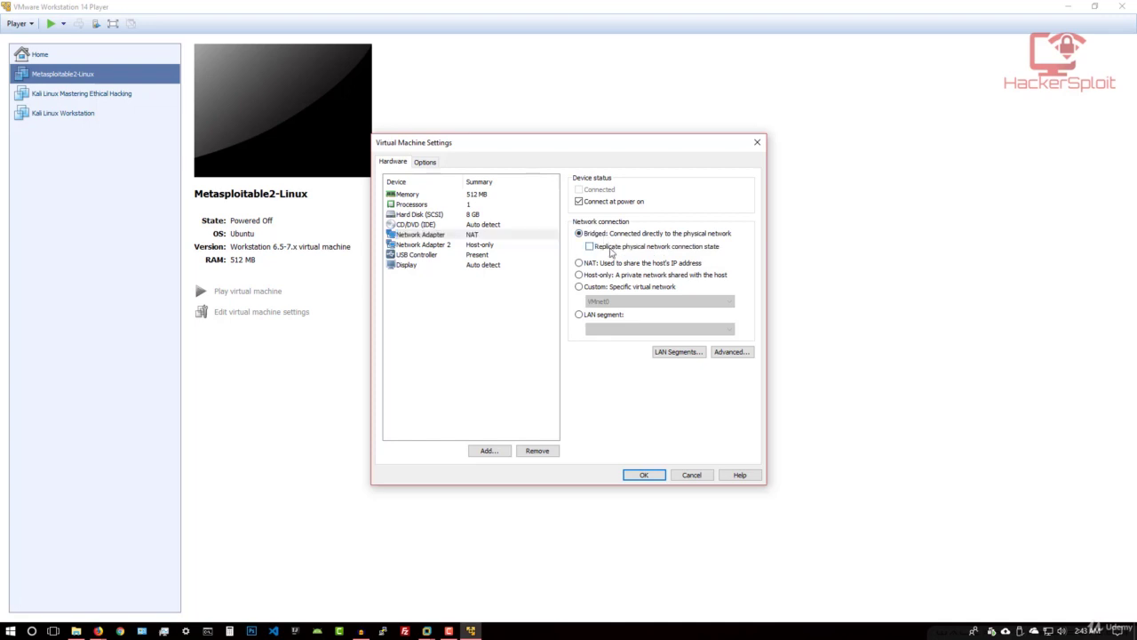
{"action": "left_click", "coordinate": [603, 252]}
{"action": "left_click", "coordinate": [652, 480]}
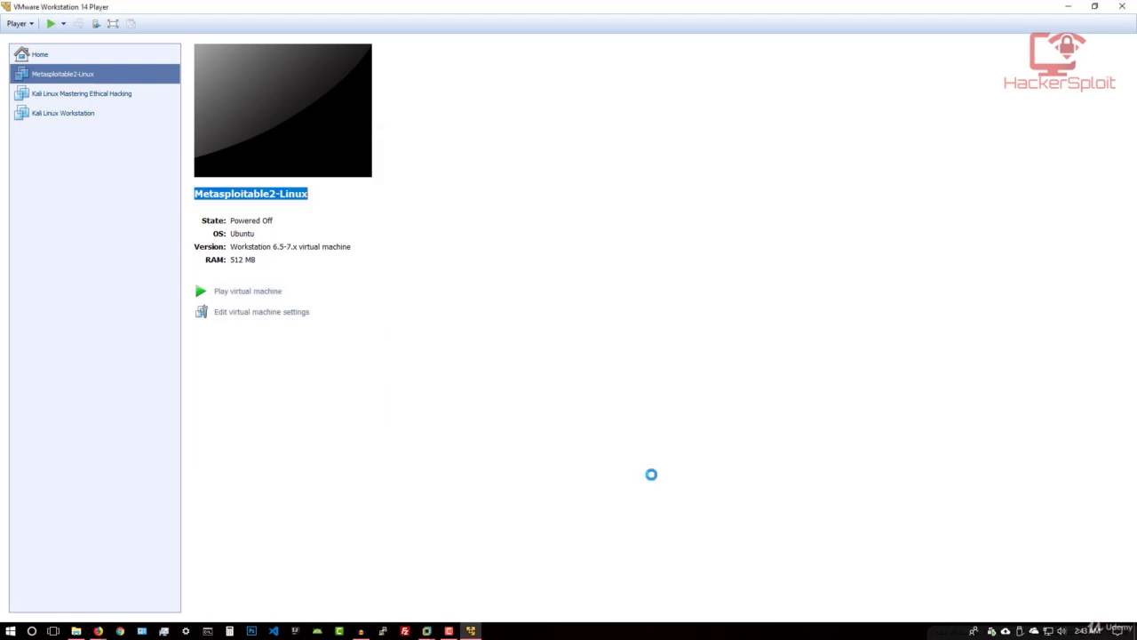
Step: Power on the Metasploitable2-Linux virtual machine, identify it as copied, and give its console the keyboard focus
{"action": "left_click", "coordinate": [247, 297]}
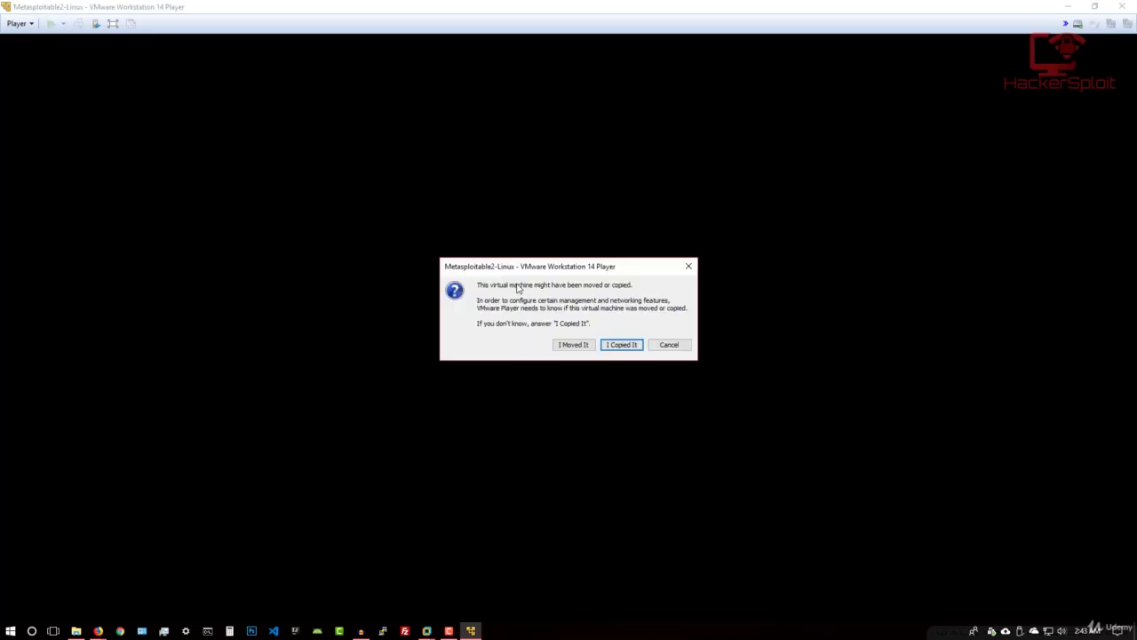
{"action": "left_click", "coordinate": [613, 346]}
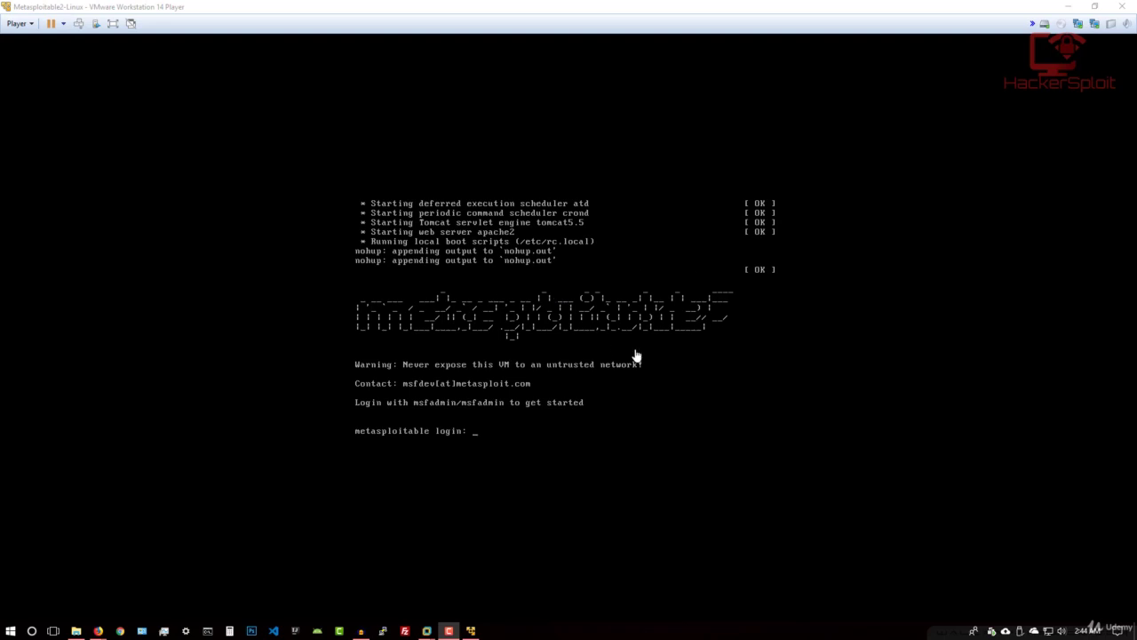
{"action": "left_click", "coordinate": [566, 348]}
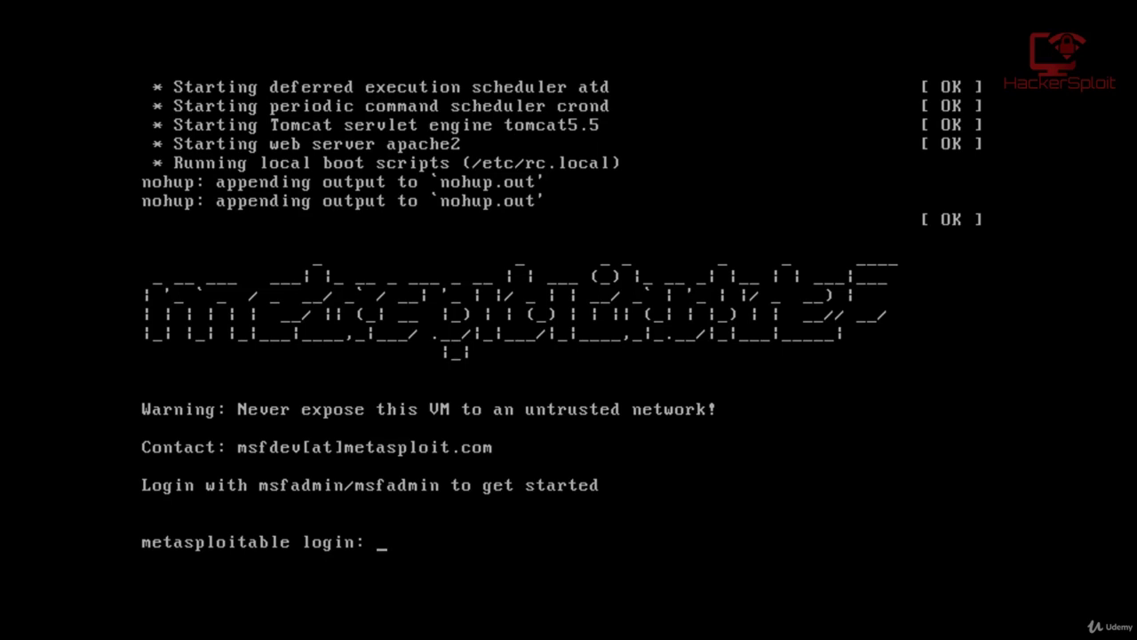
Step: Try to log in at the Metasploitable prompt with the default account name and password given in the banner
{"action": "type", "text": "sfadmin"}
{"action": "key", "text": "Return"}
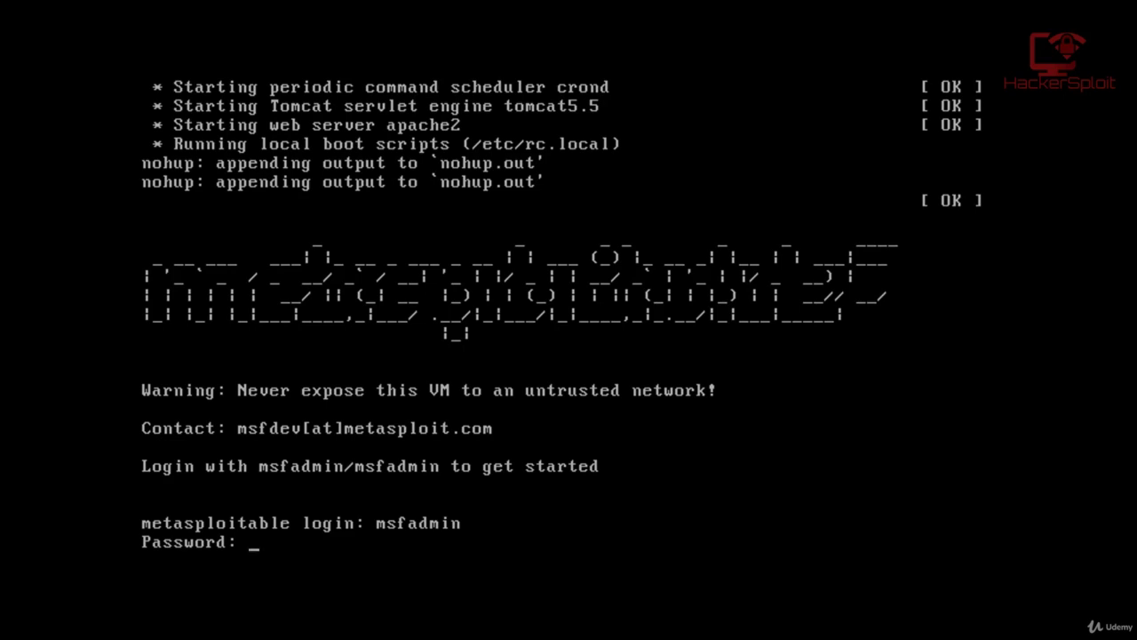
{"action": "key", "text": "Return"}
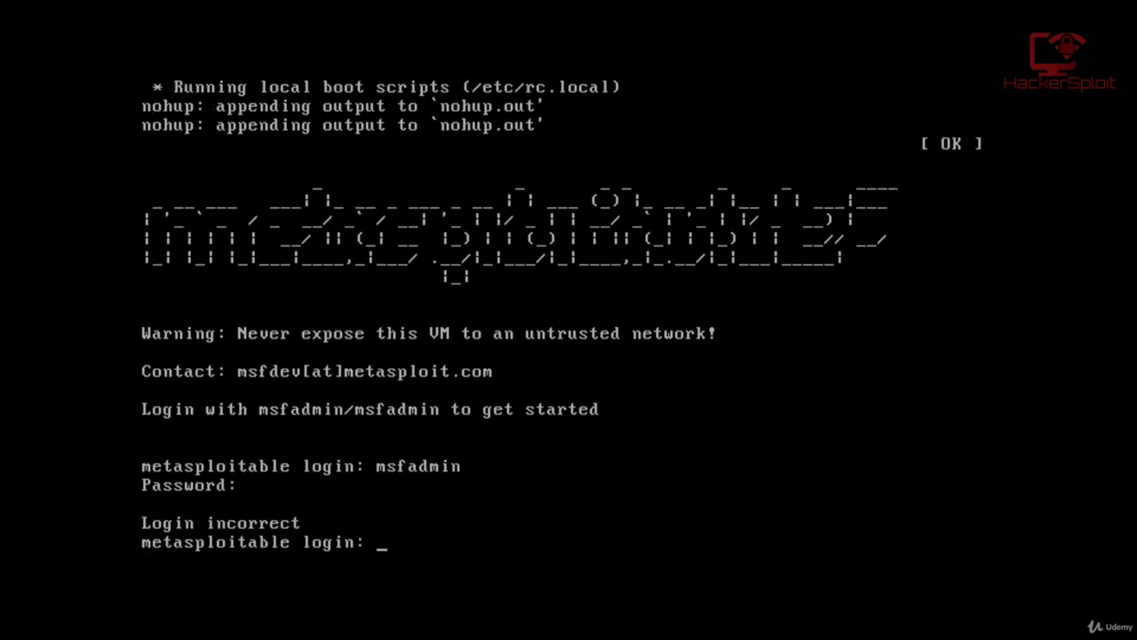
Step: Log in to the Metasploitable console by entering the default account name and the account password again
{"action": "type", "text": "msfadmin"}
{"action": "key", "text": "Return"}
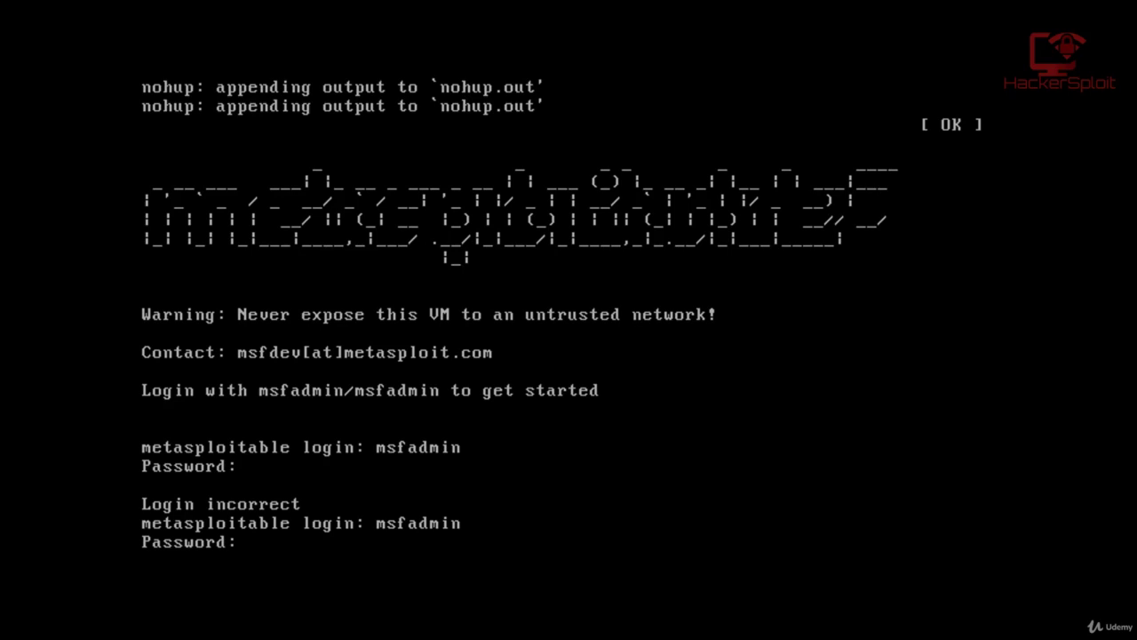
{"action": "type", "text": "msfadmin"}
{"action": "key", "text": "Return"}
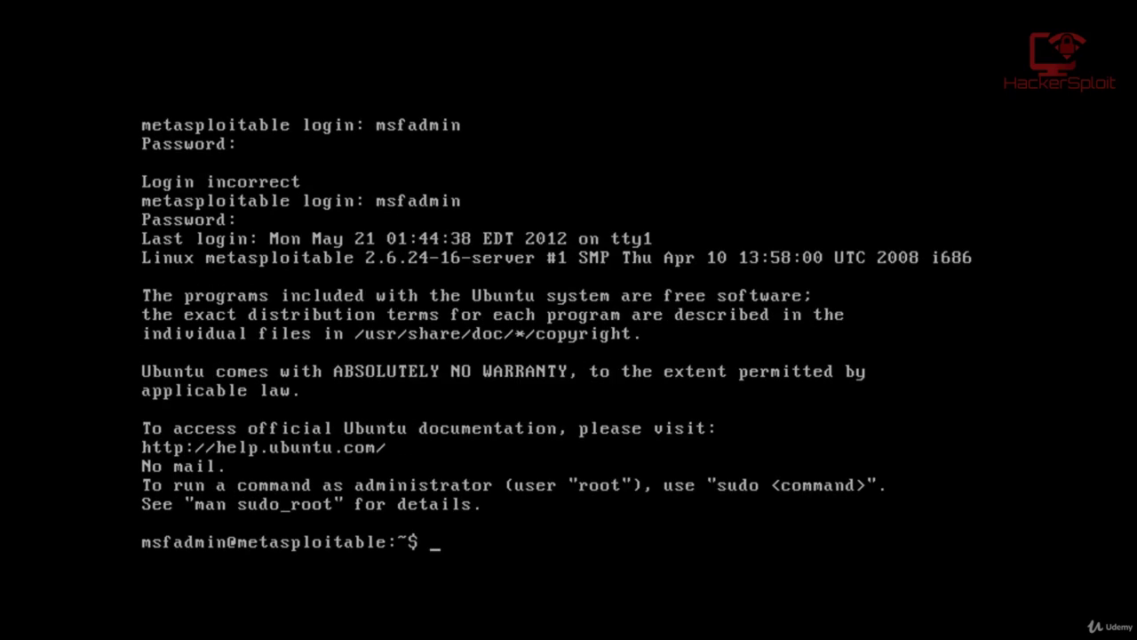
Step: Clear the terminal and list the contents of the home directory with ls
{"action": "type", "text": "clear"}
{"action": "key", "text": "Return"}
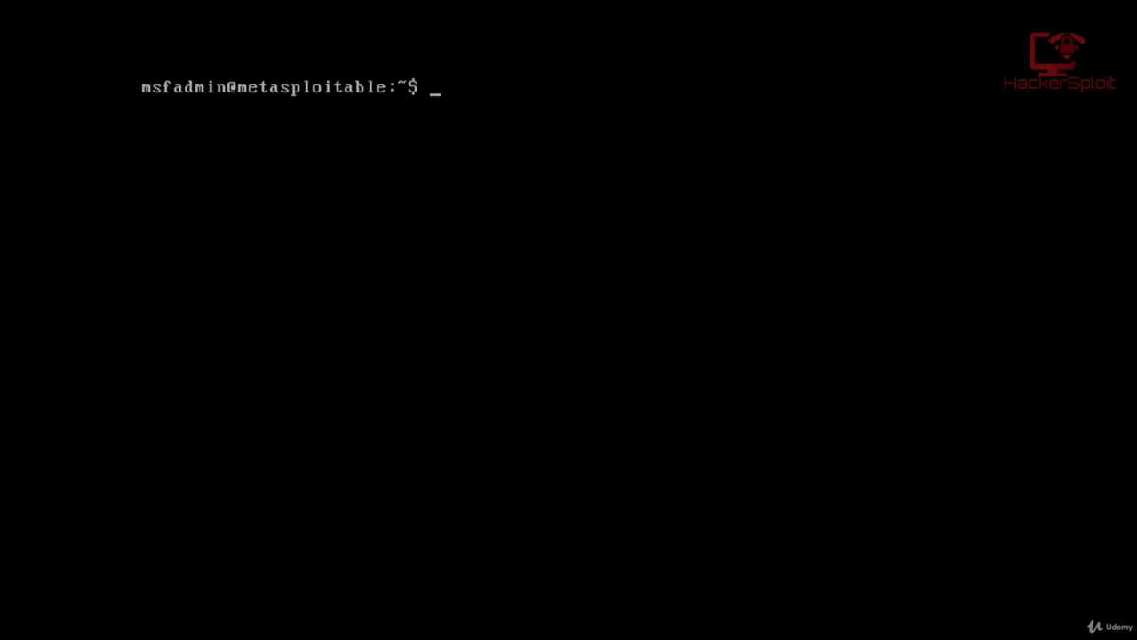
{"action": "type", "text": "ls"}
{"action": "key", "text": "Return"}
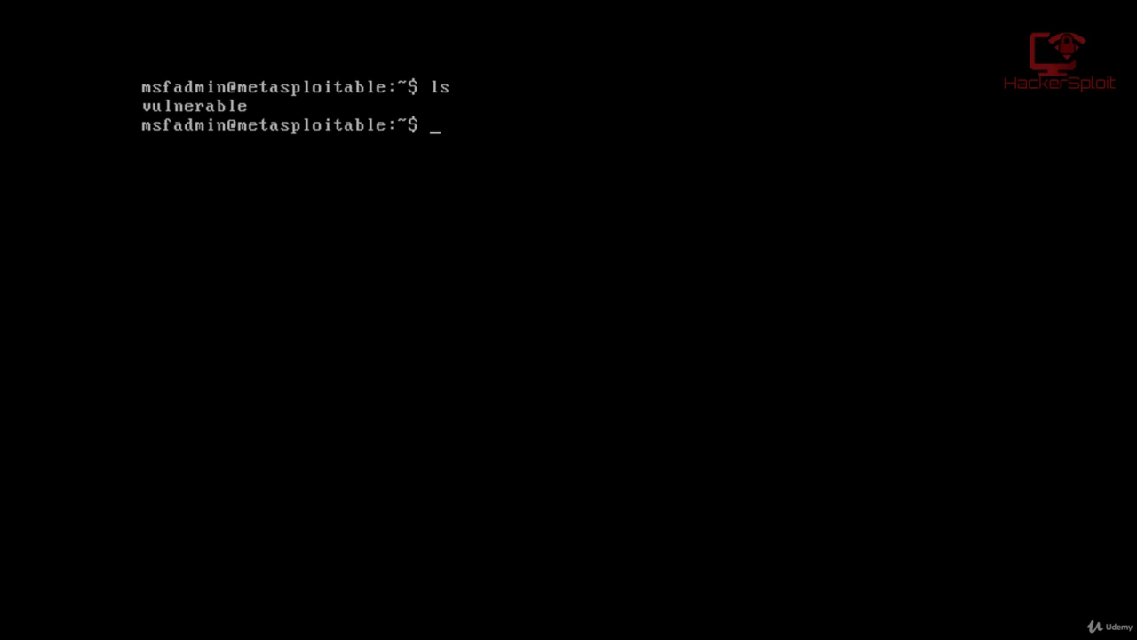
Step: Try to print the system information by running uname a
{"action": "type", "text": "sudo"}
{"action": "key", "text": "BackSpace"}
{"action": "key", "text": "BackSpace"}
{"action": "key", "text": "BackSpace"}
{"action": "key", "text": "BackSpace"}
{"action": "type", "text": "uname 0-a"}
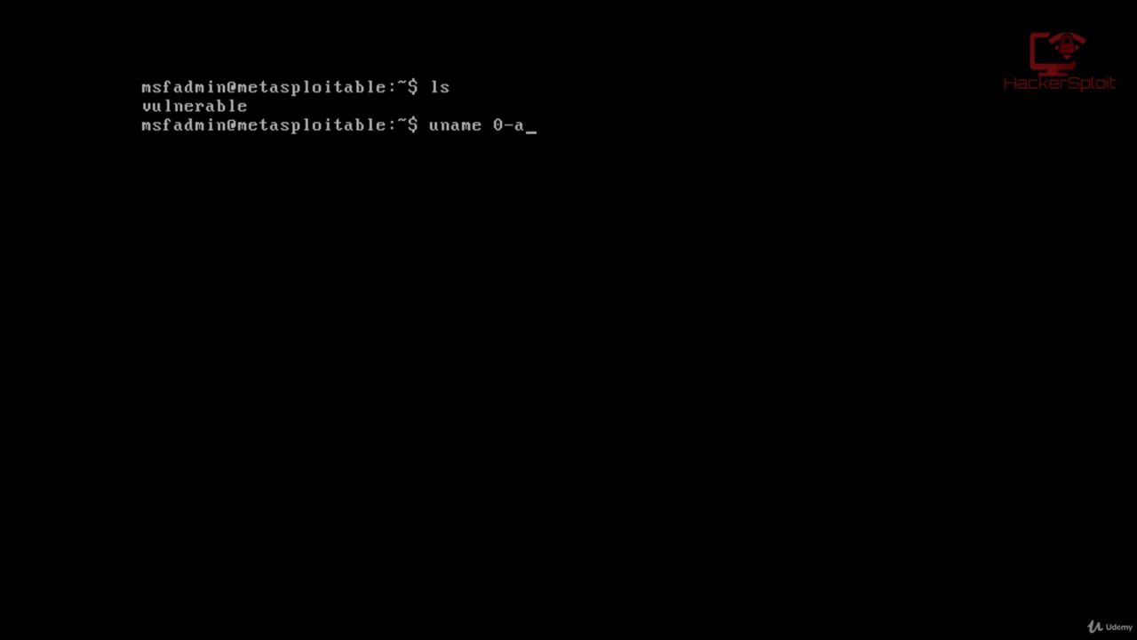
{"action": "key", "text": "Left"}
{"action": "key", "text": "BackSpace"}
{"action": "key", "text": "BackSpace"}
{"action": "key", "text": "Return"}
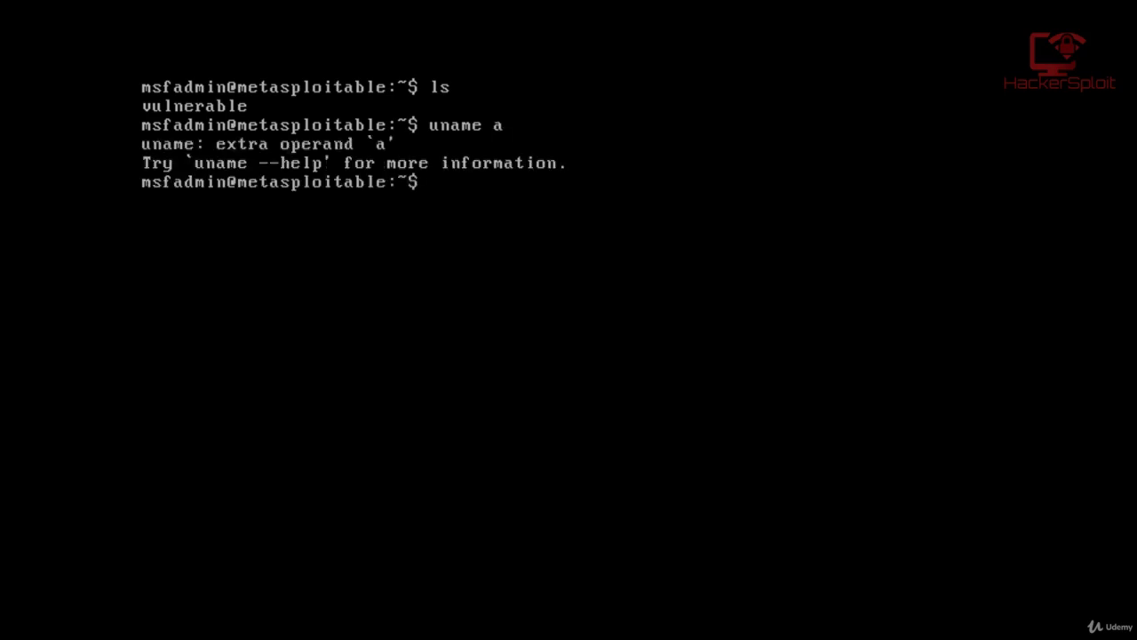
Step: Print the full kernel information with uname -a and the network interface configuration with ifconfig
{"action": "type", "text": "uname -a"}
{"action": "key", "text": "Return"}
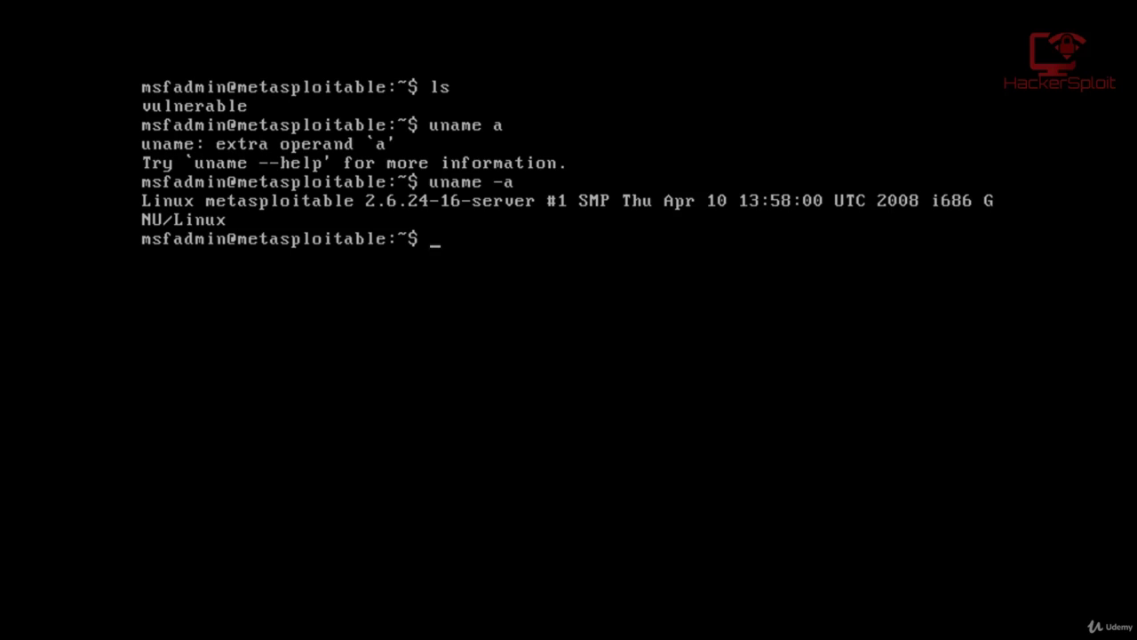
{"action": "type", "text": "onfig"}
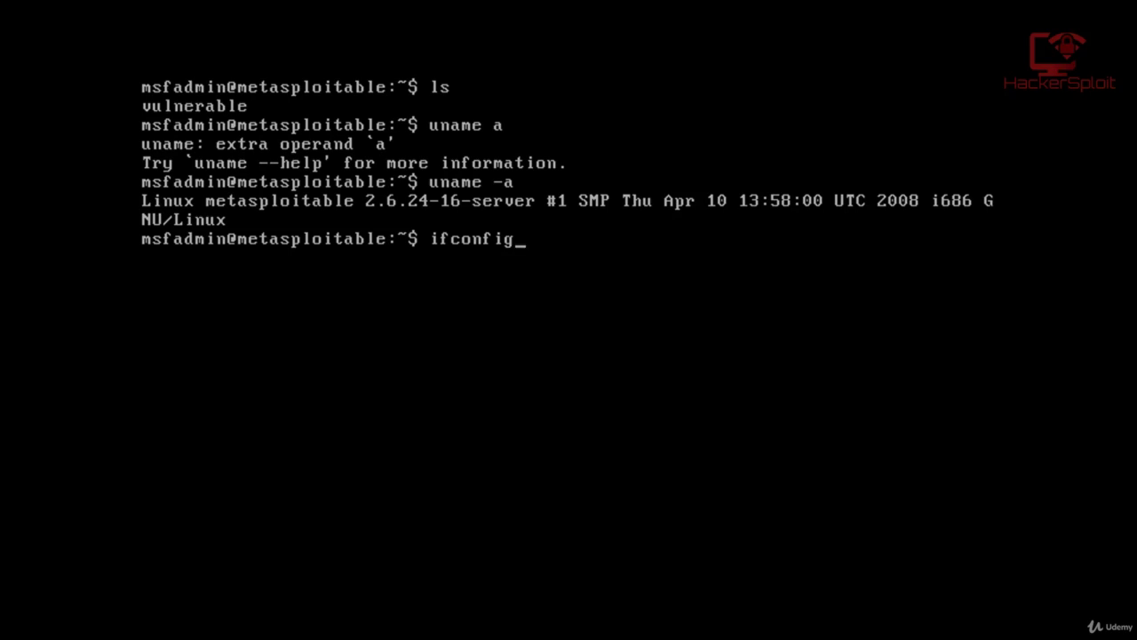
{"action": "key", "text": "Return"}
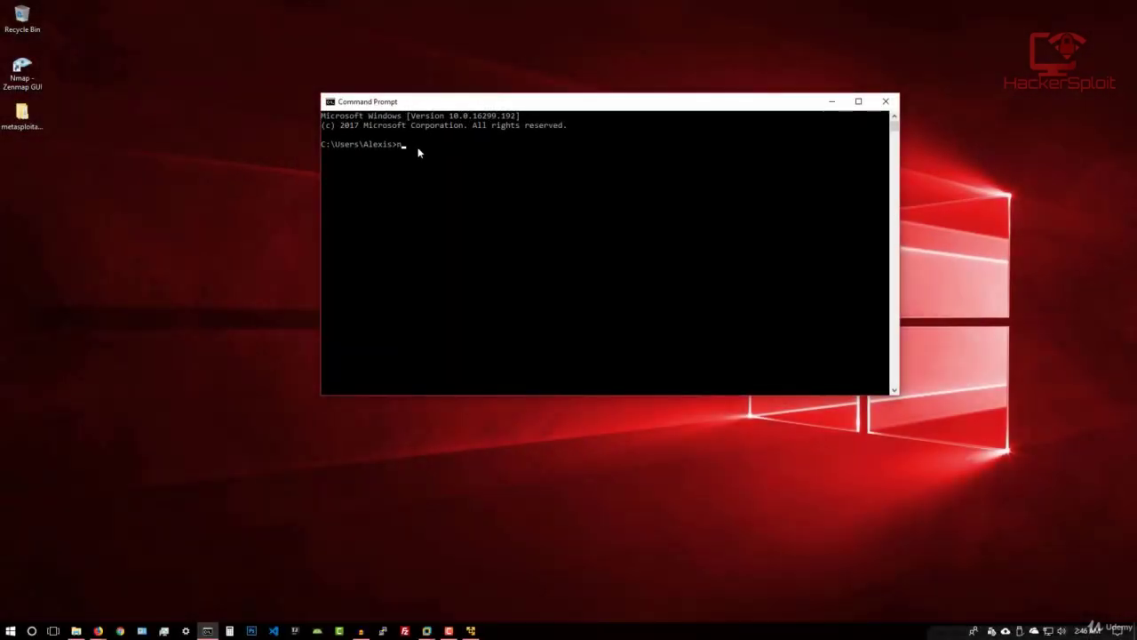
Step: In the Windows Command Prompt, scan the virtual machine's address with nmap 192.168.1.107
{"action": "type", "text": "nmap "}
{"action": "type", "text": "192.1"}
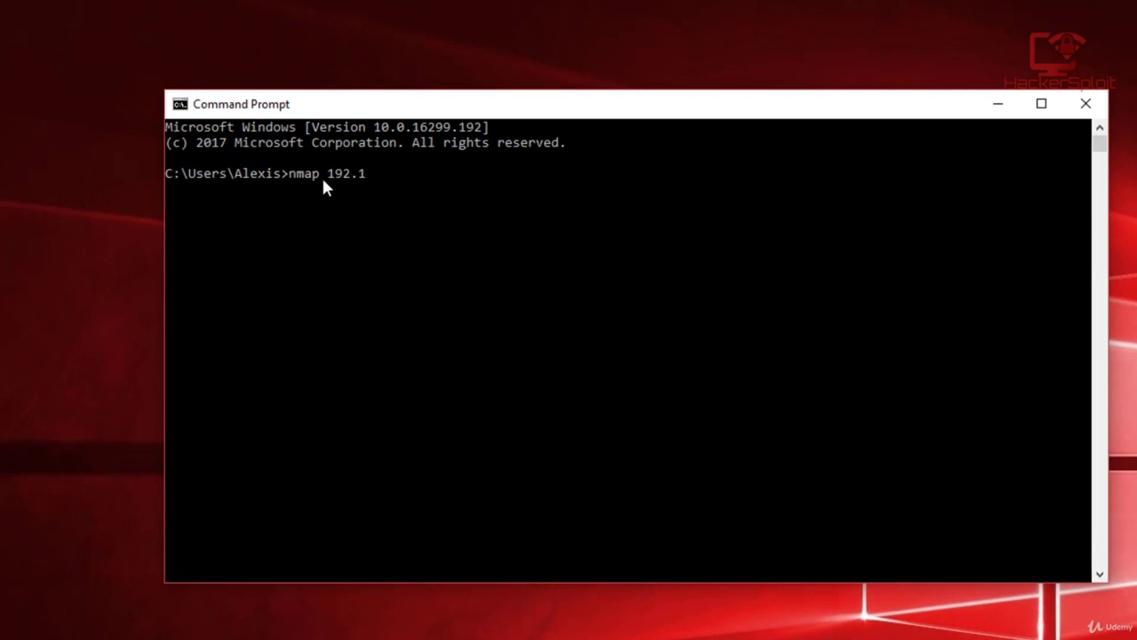
{"action": "type", "text": "68.1.107"}
{"action": "key", "text": "Return"}
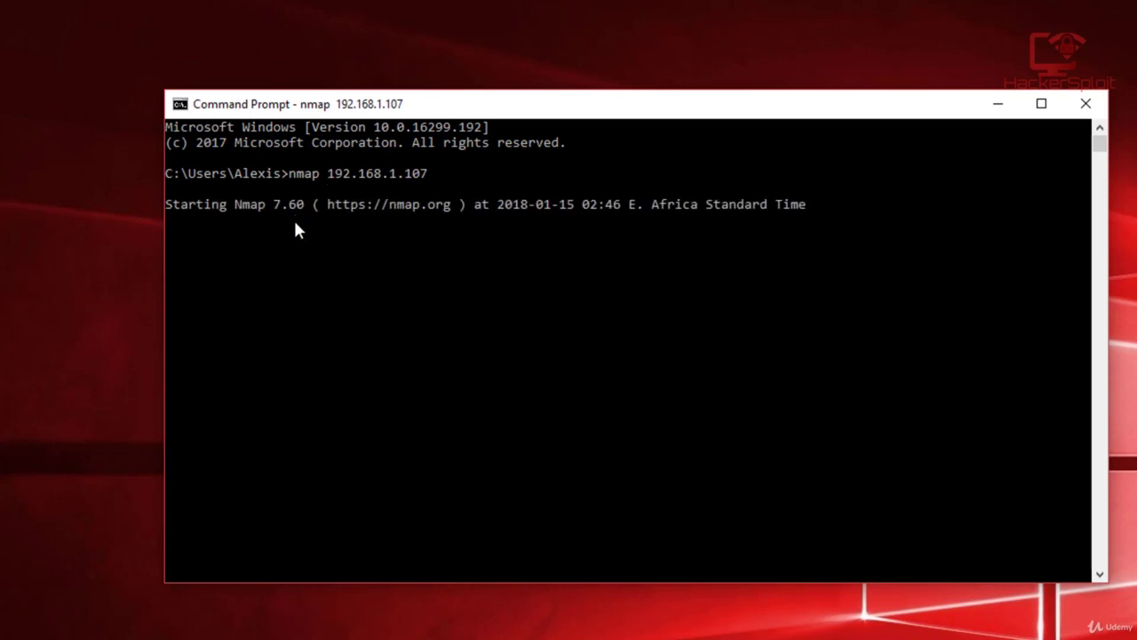
Step: Examine the list of ports and services in the Nmap report, focusing on the 21/tcp ftp entry
{"action": "scroll", "coordinate": [446, 227], "scroll_direction": "up", "scroll_amount": 3}
{"action": "scroll", "coordinate": [446, 237], "scroll_direction": "down", "scroll_amount": 3}
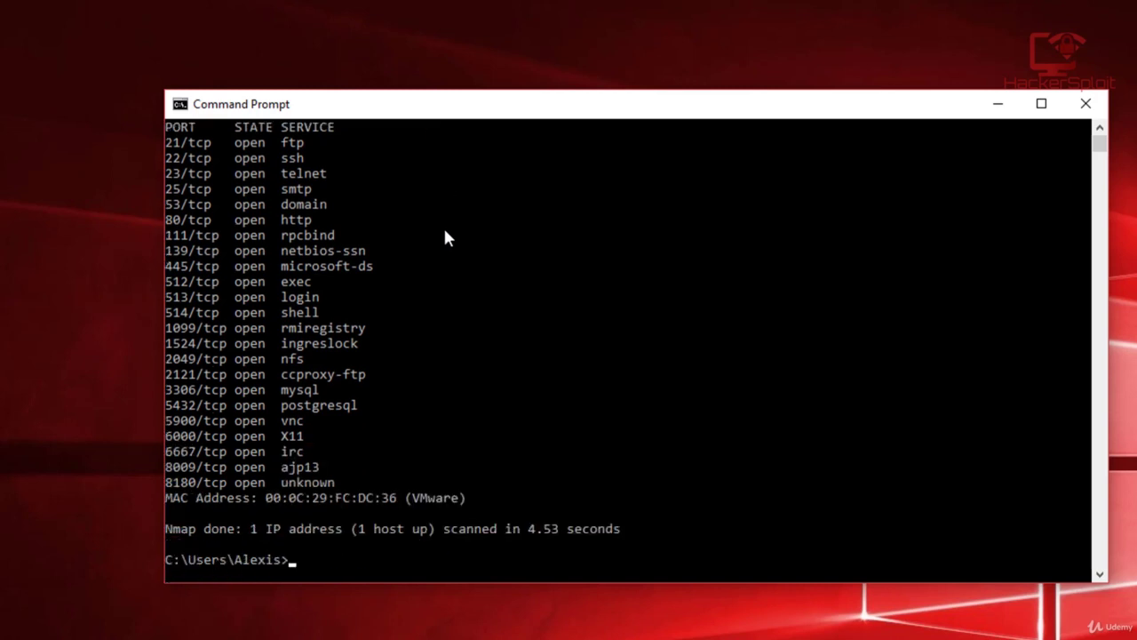
{"action": "scroll", "coordinate": [436, 236], "scroll_direction": "up", "scroll_amount": 2}
{"action": "scroll", "coordinate": [377, 247], "scroll_direction": "down", "scroll_amount": 1}
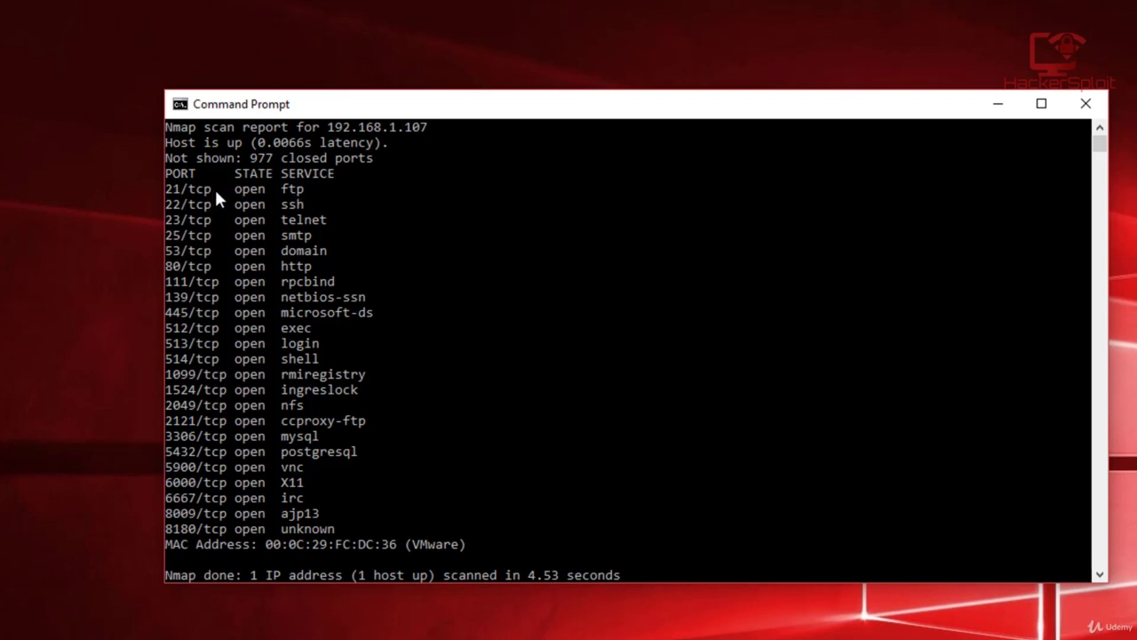
{"action": "left_click_drag", "start_coordinate": [205, 189], "coordinate": [214, 197]}
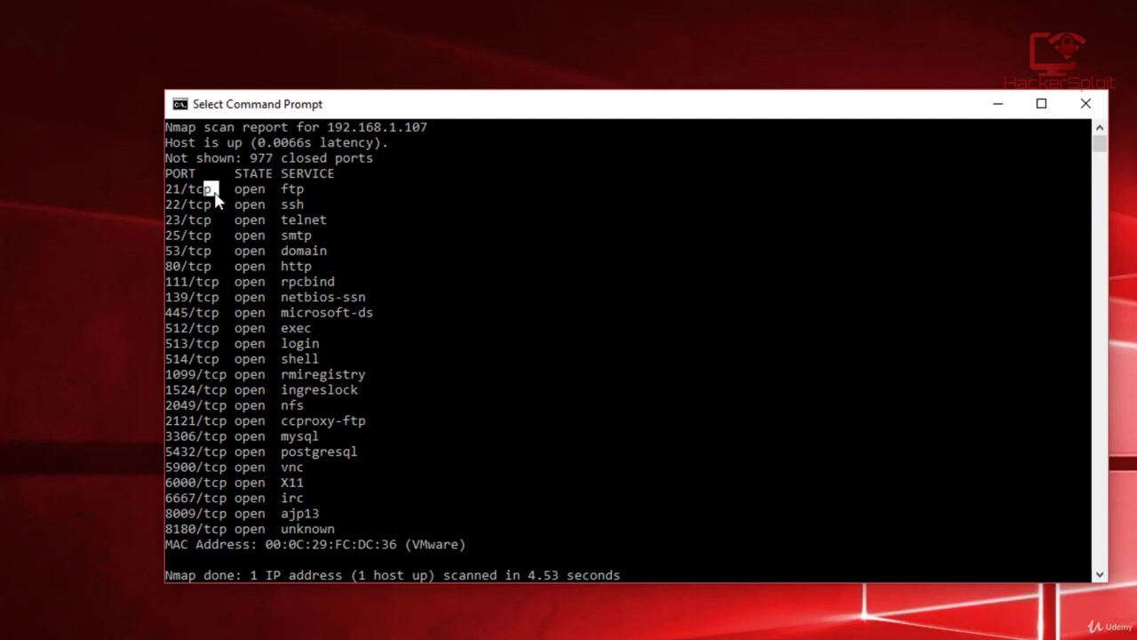
{"action": "left_click_drag", "start_coordinate": [306, 187], "coordinate": [292, 190]}
{"action": "left_click", "coordinate": [307, 192]}
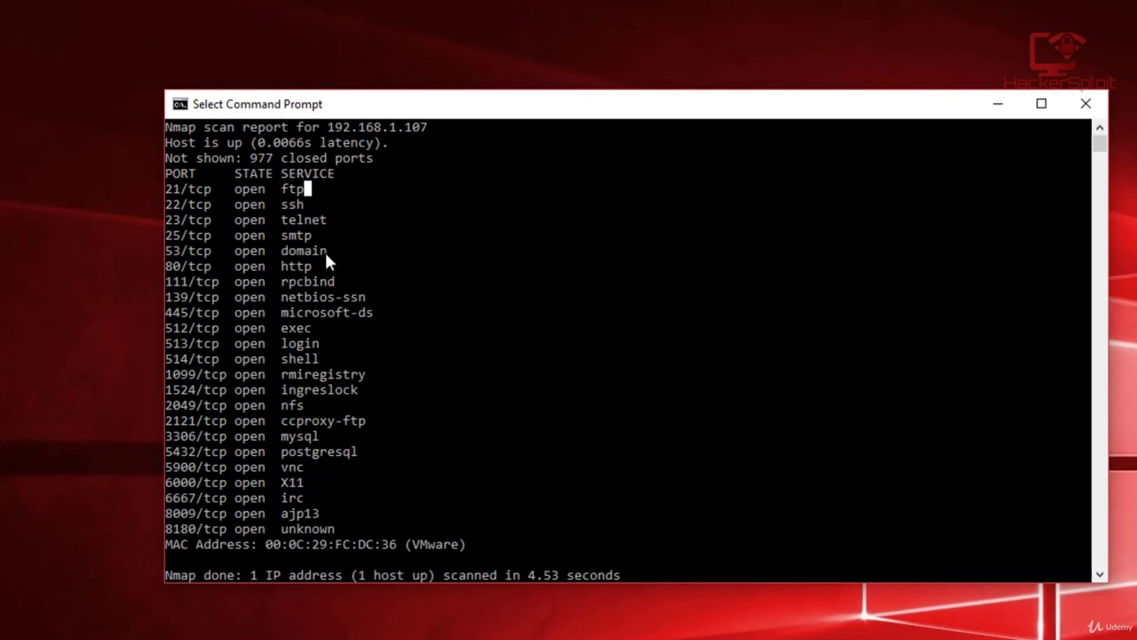